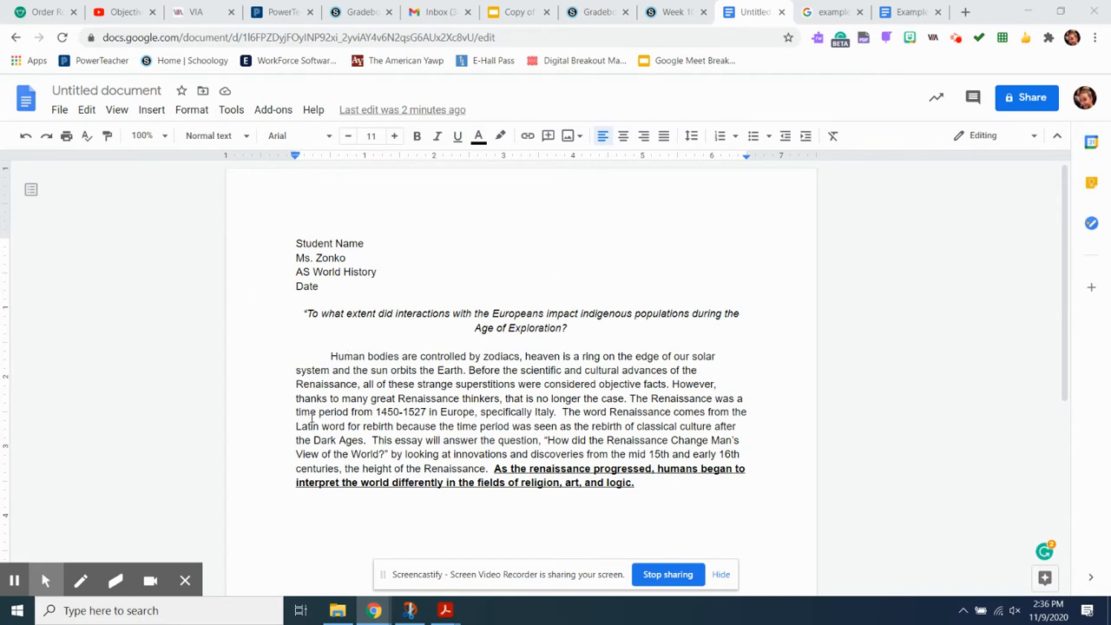
Step: Set the entire essay text to Times New Roman at size 12
{"action": "left_click", "coordinate": [721, 575]}
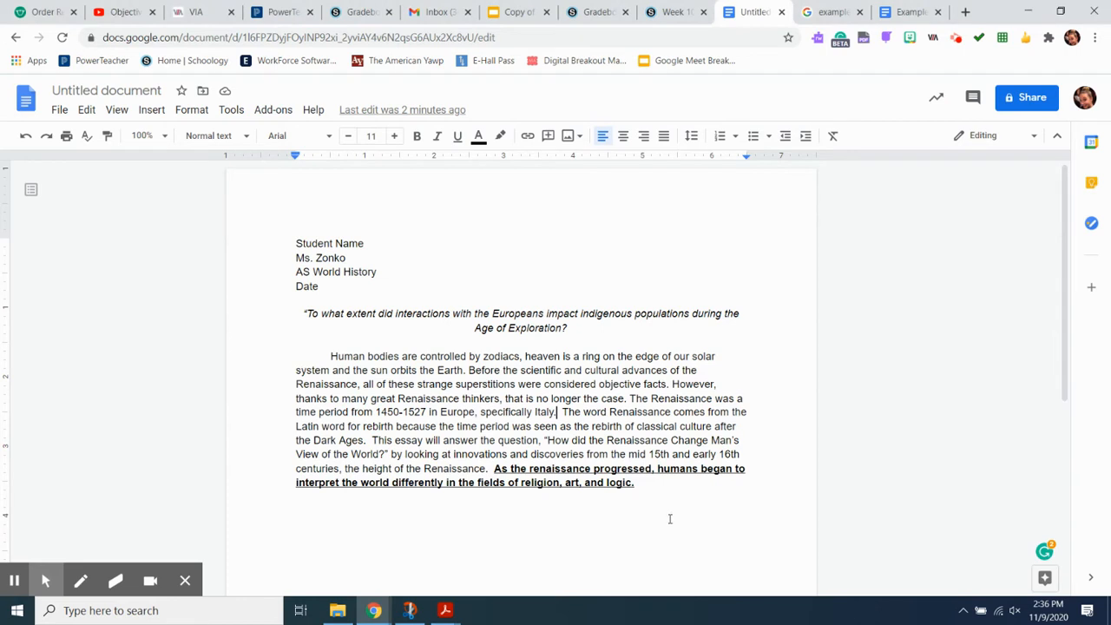
{"action": "left_click", "coordinate": [639, 485]}
{"action": "left_click_drag", "start_coordinate": [639, 485], "coordinate": [293, 240]}
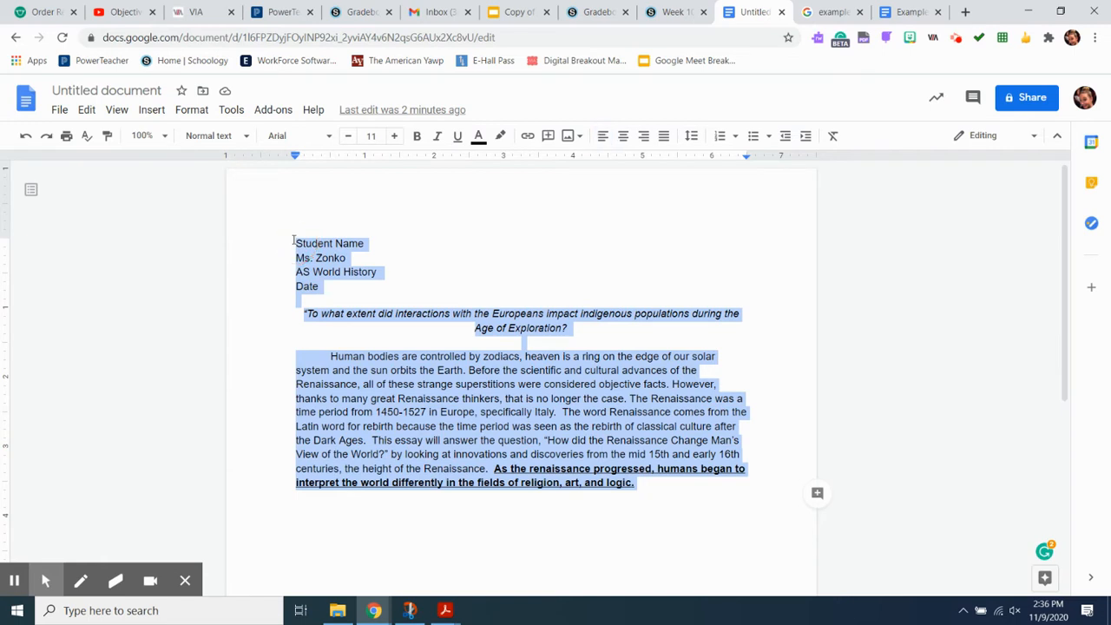
{"action": "left_click", "coordinate": [330, 138]}
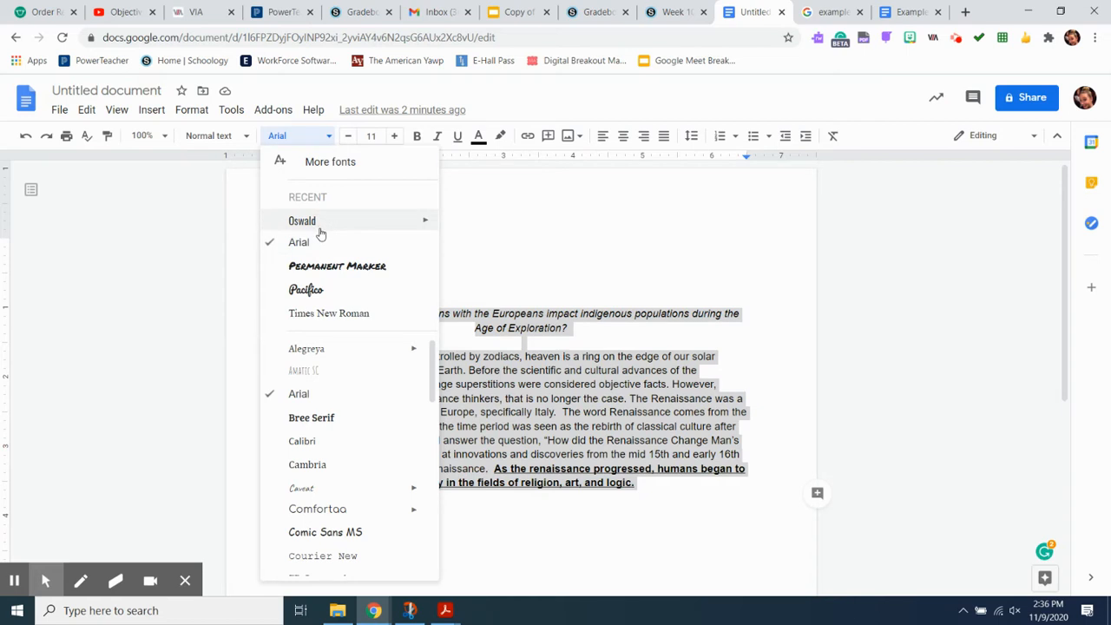
{"action": "left_click", "coordinate": [339, 315]}
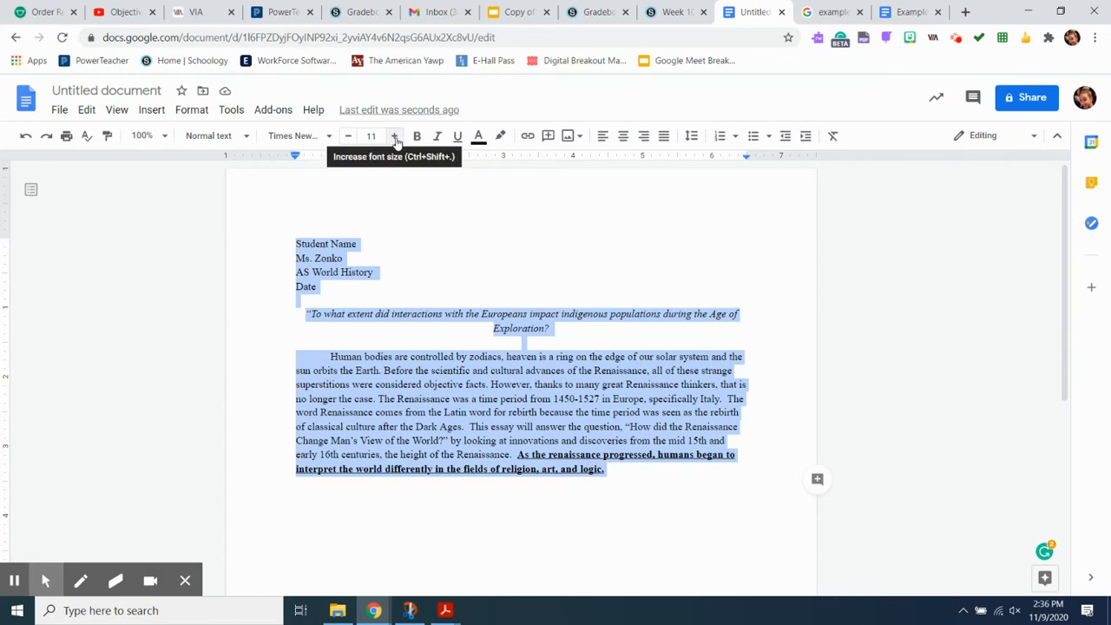
{"action": "left_click", "coordinate": [395, 140]}
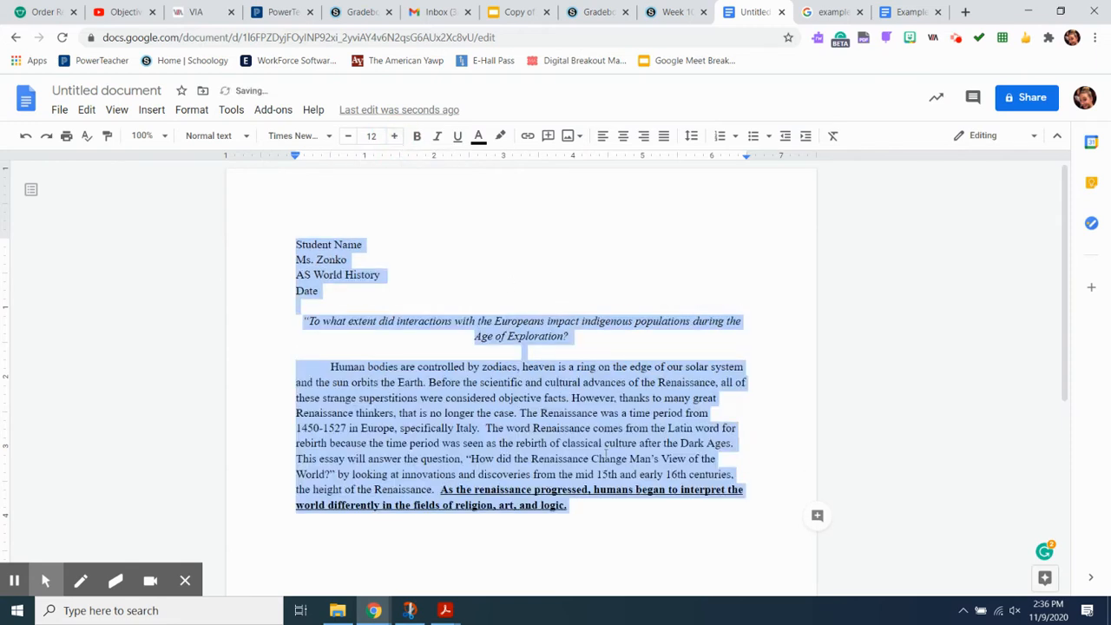
{"action": "left_click", "coordinate": [587, 509]}
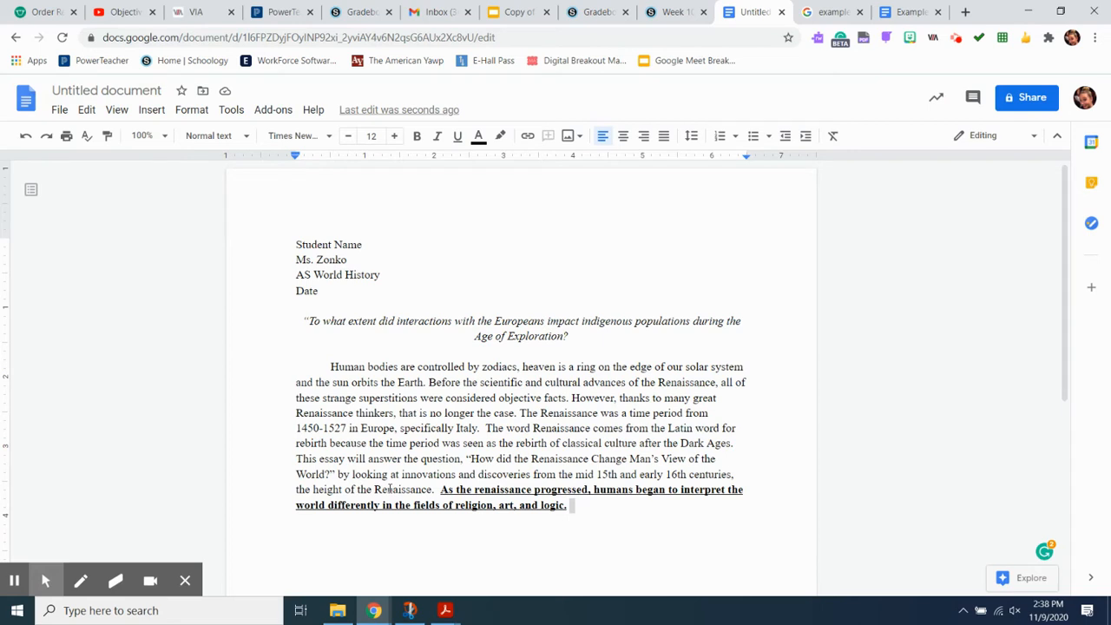
Step: Insert a footnote right after the sentence ending 'specifically Italy.'
{"action": "left_click", "coordinate": [482, 428]}
{"action": "left_click", "coordinate": [153, 111]}
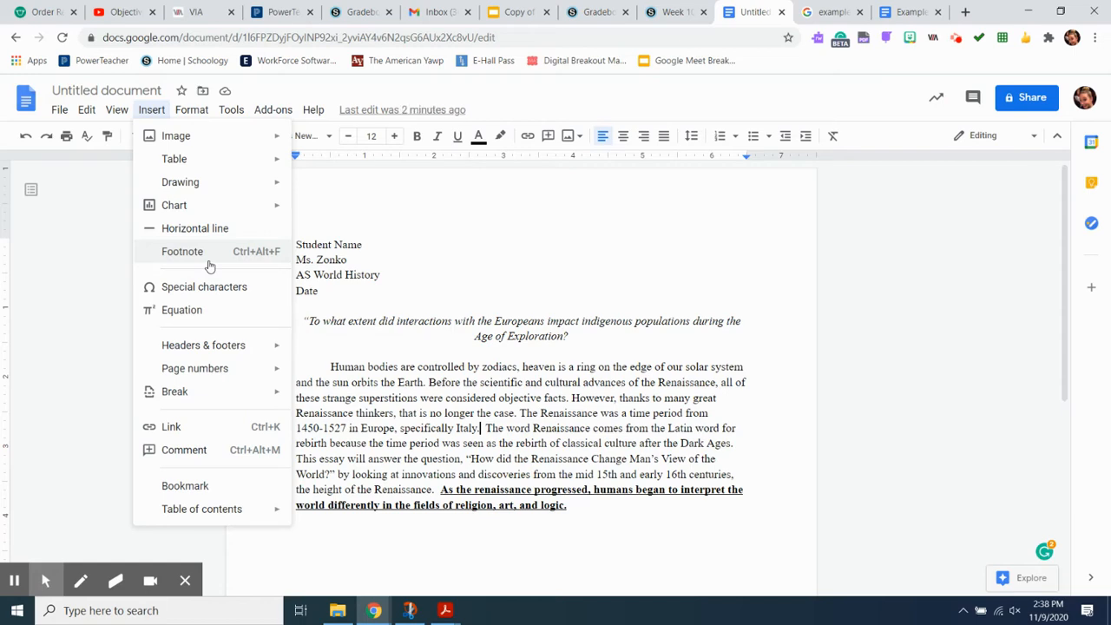
{"action": "left_click", "coordinate": [182, 251]}
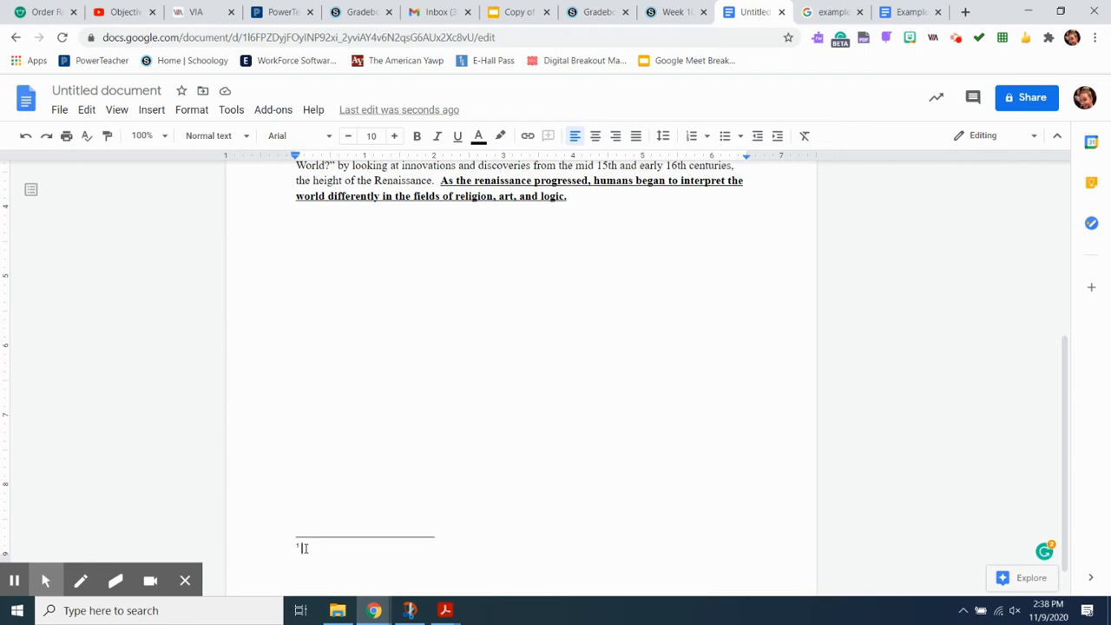
Step: Copy the Zinn 'A People's History of the United States' citation from the Schoology course page and paste it into the first footnote
{"action": "left_click", "coordinate": [657, 18]}
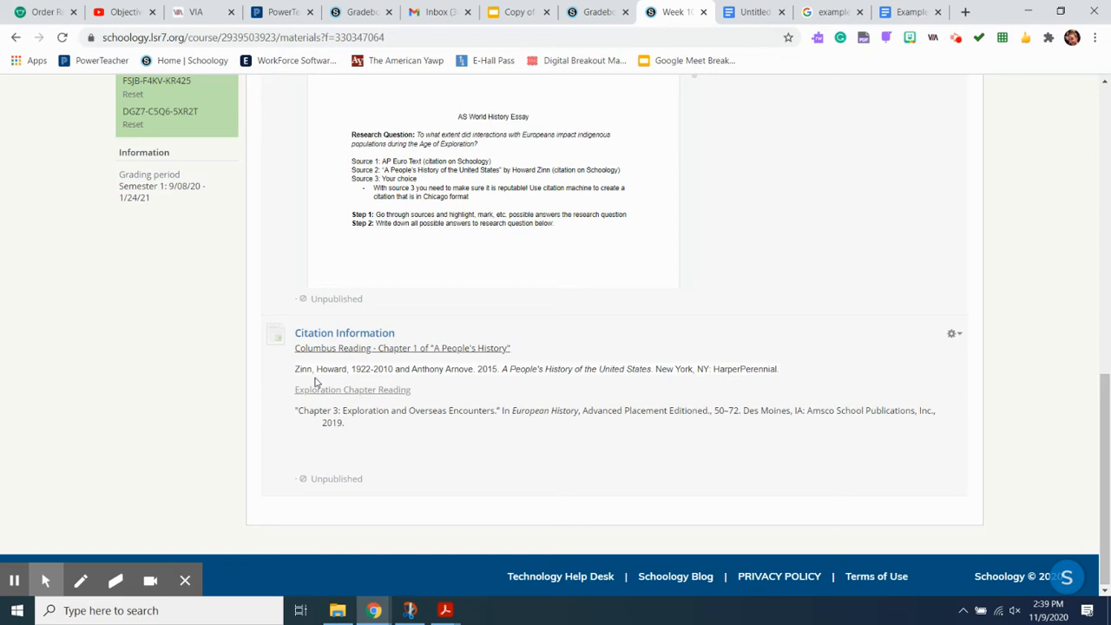
{"action": "left_click", "coordinate": [778, 370]}
{"action": "left_click_drag", "start_coordinate": [778, 370], "coordinate": [295, 373]}
{"action": "key", "text": "ctrl+c"}
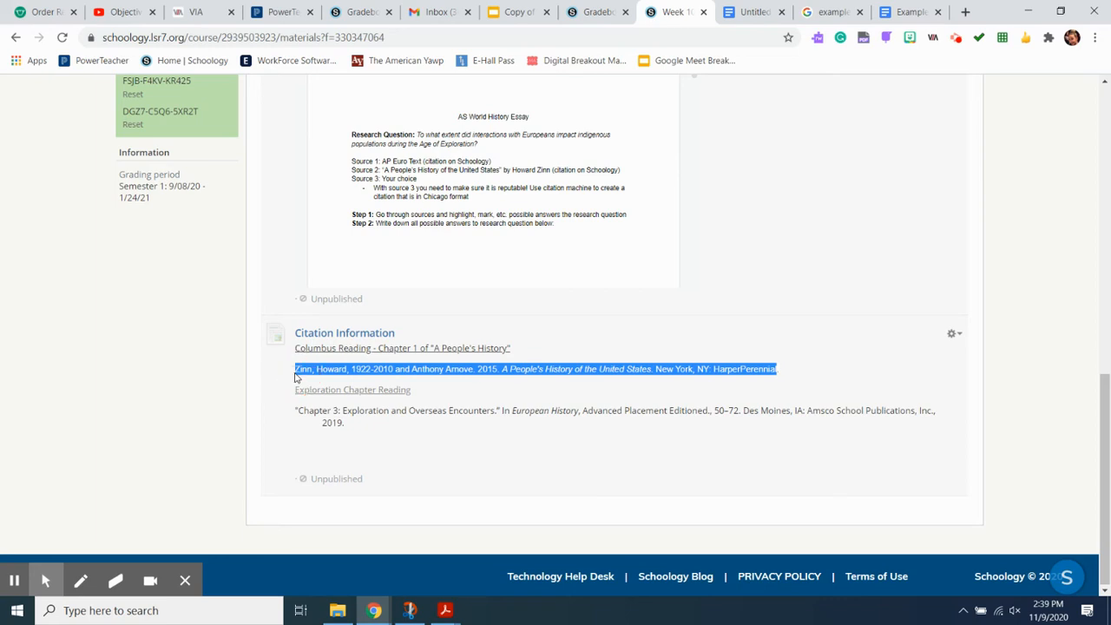
{"action": "left_click", "coordinate": [736, 11]}
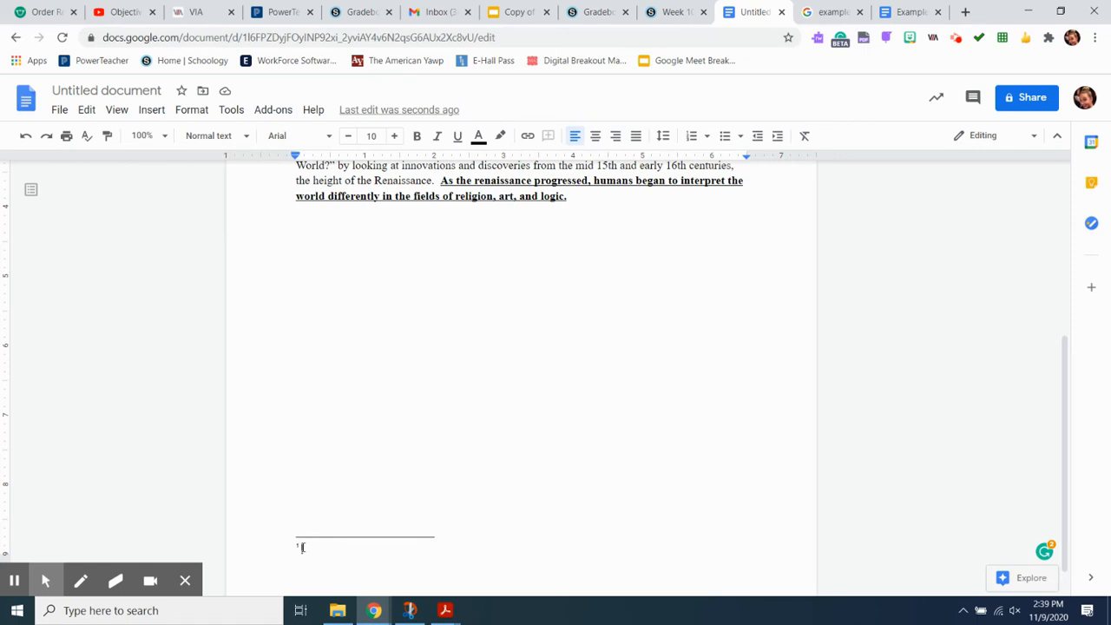
{"action": "key", "text": "ctrl+v"}
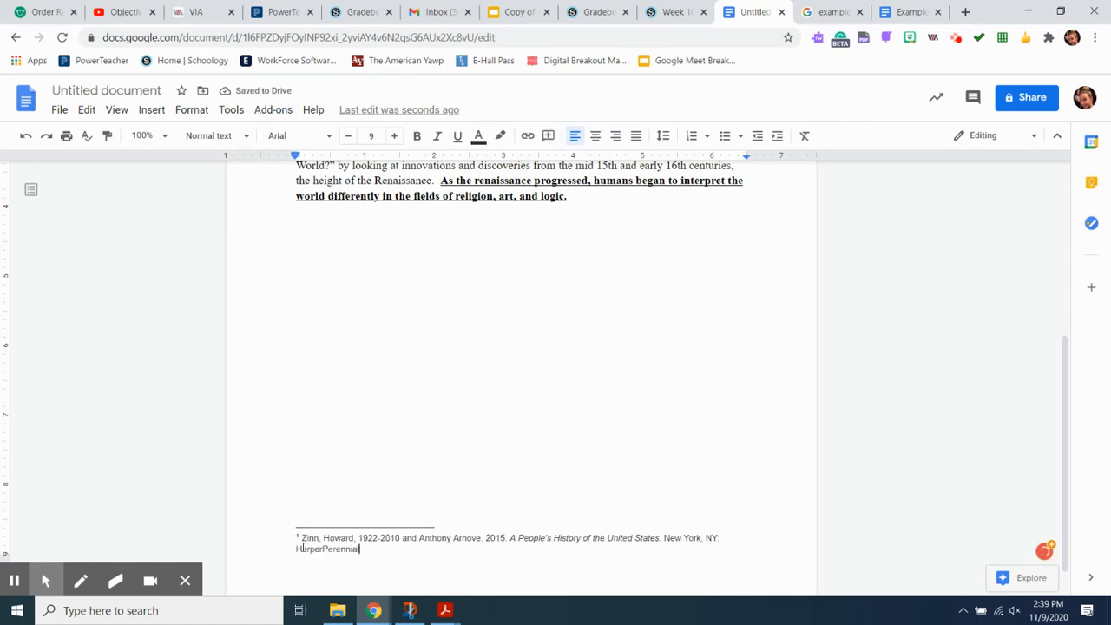
Step: Insert a second footnote after the quoted question ending 'View of the World?'
{"action": "scroll", "coordinate": [329, 379], "scroll_direction": "up", "scroll_amount": 2}
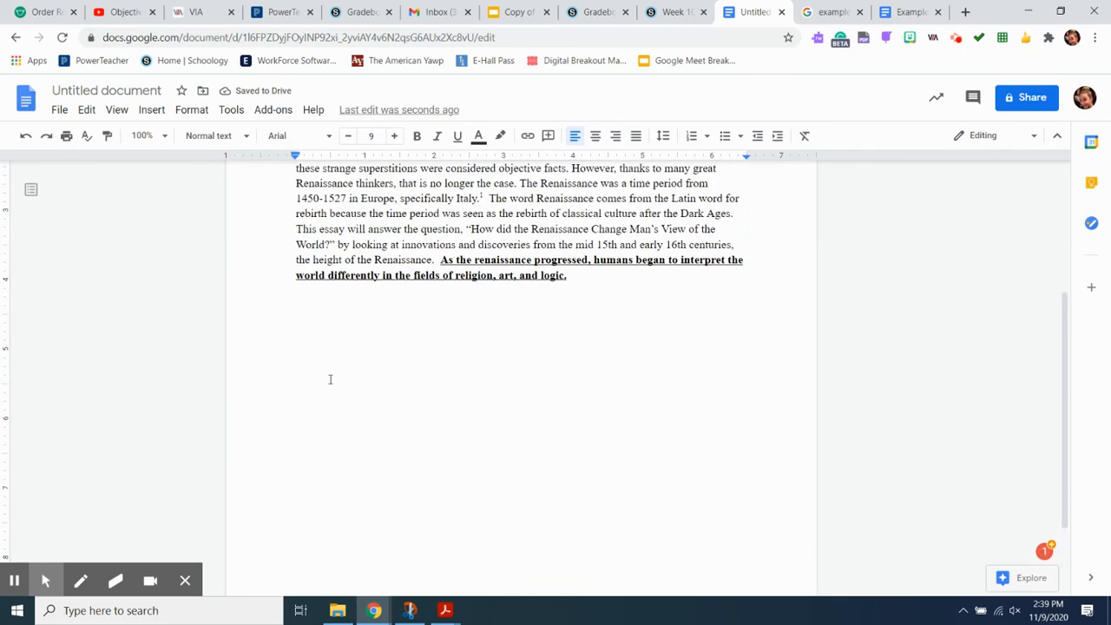
{"action": "scroll", "coordinate": [330, 379], "scroll_direction": "up", "scroll_amount": 2}
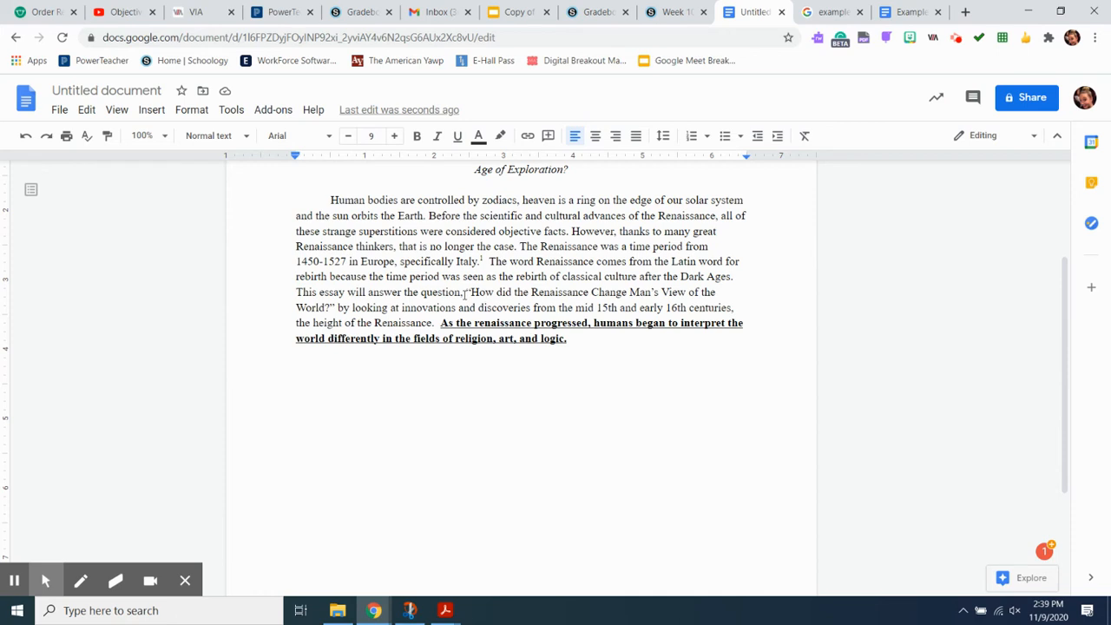
{"action": "left_click", "coordinate": [335, 307]}
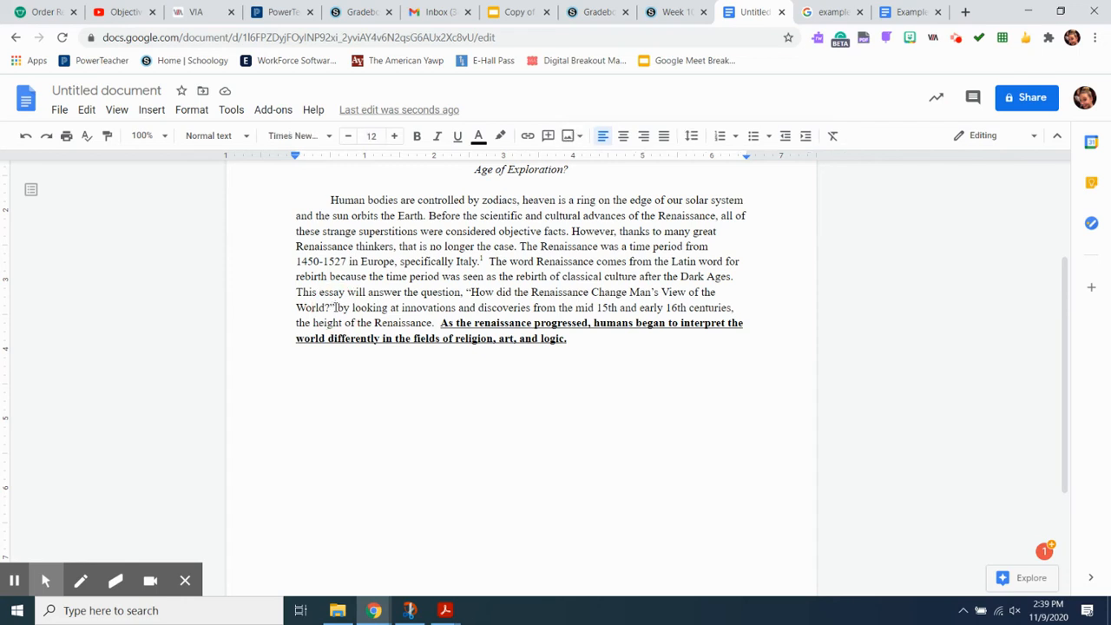
{"action": "left_click", "coordinate": [152, 110]}
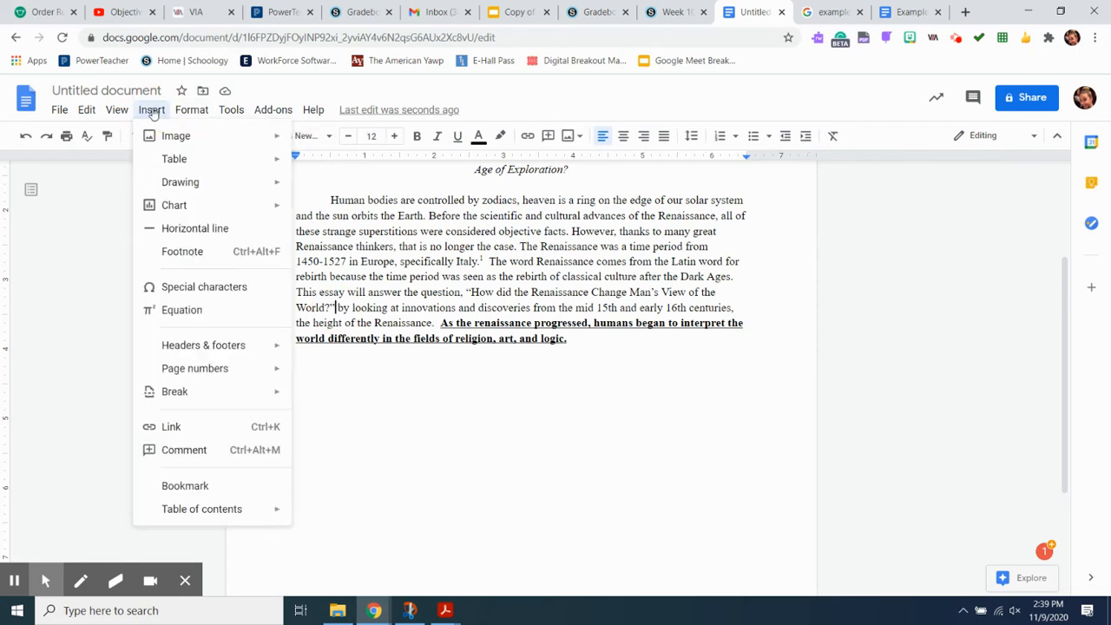
{"action": "left_click", "coordinate": [183, 258]}
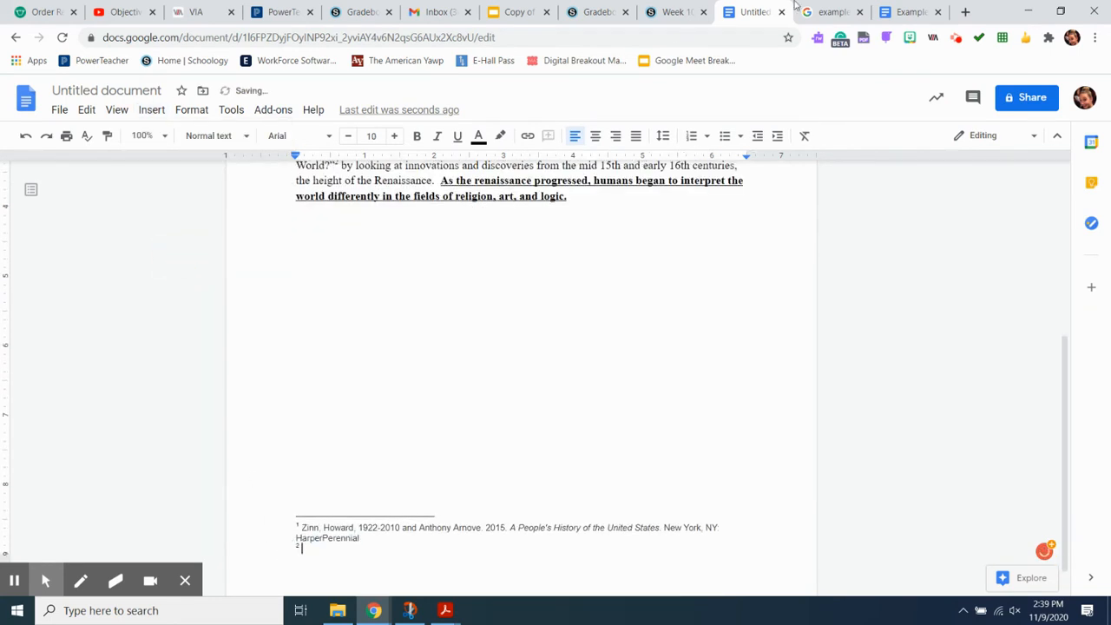
Step: Copy the 'Chapter 3: Exploration and Overseas Encounters' citation from Schoology and paste it into the second footnote
{"action": "left_click", "coordinate": [673, 11]}
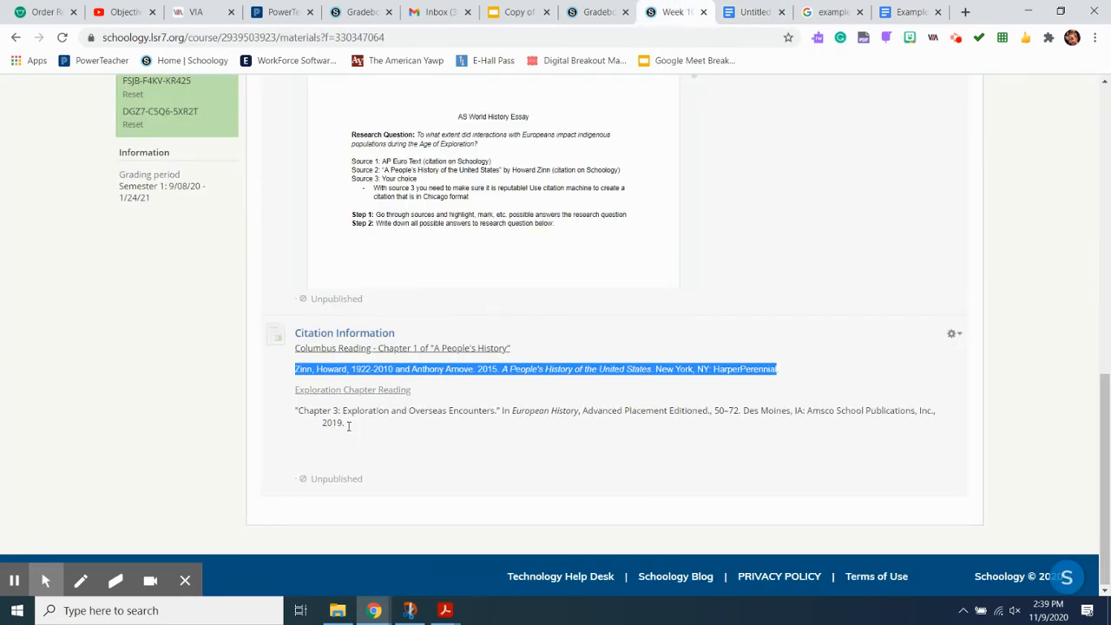
{"action": "left_click_drag", "start_coordinate": [346, 423], "coordinate": [297, 414]}
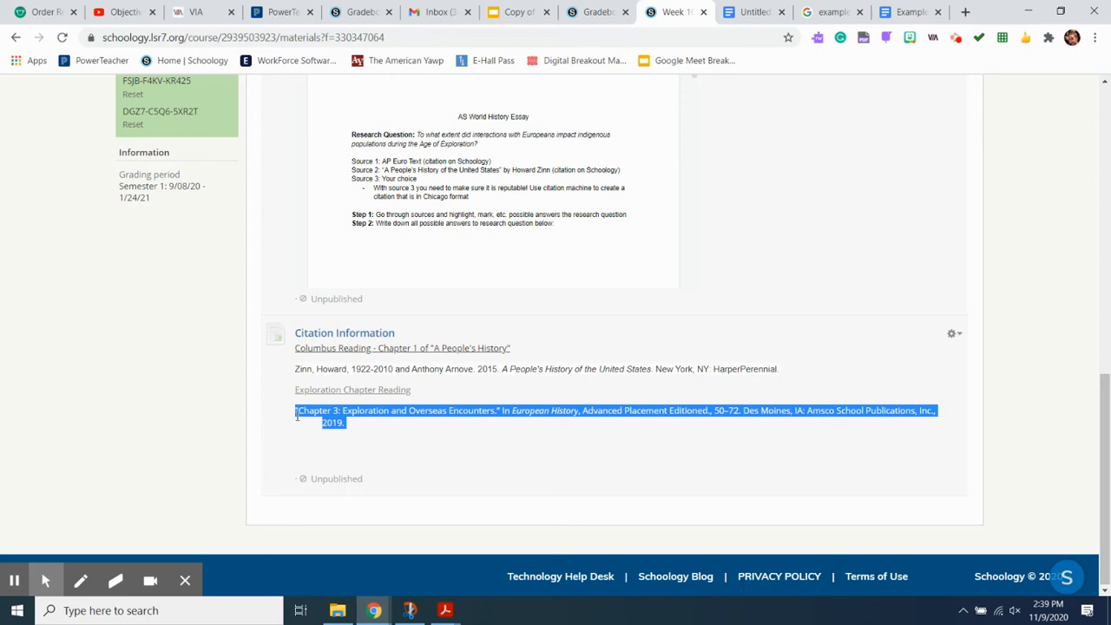
{"action": "left_click", "coordinate": [297, 416]}
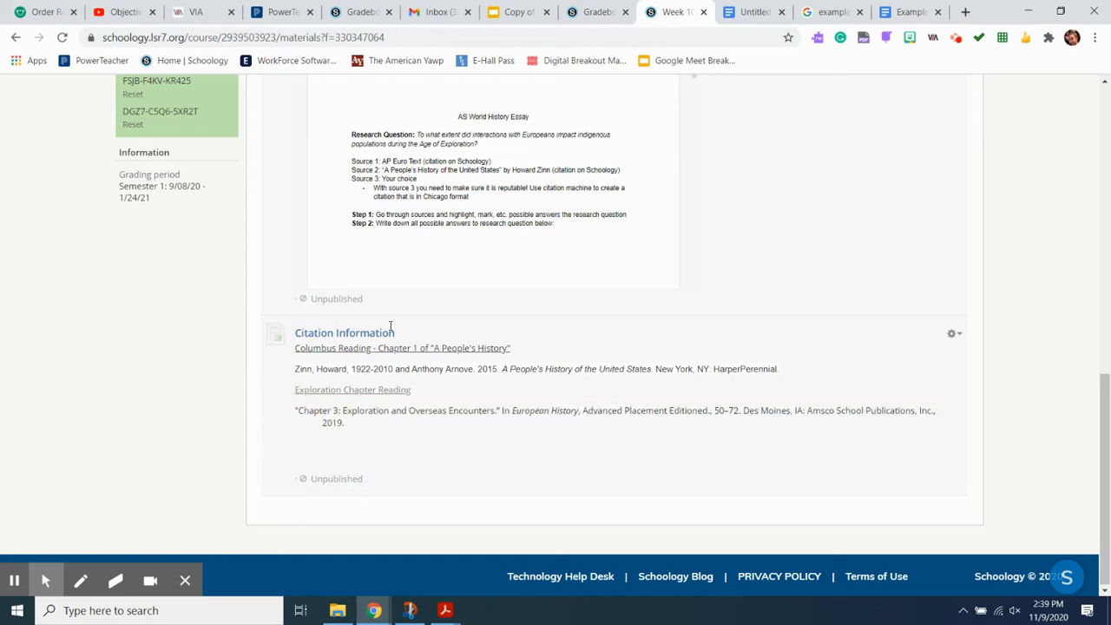
{"action": "left_click", "coordinate": [729, 11]}
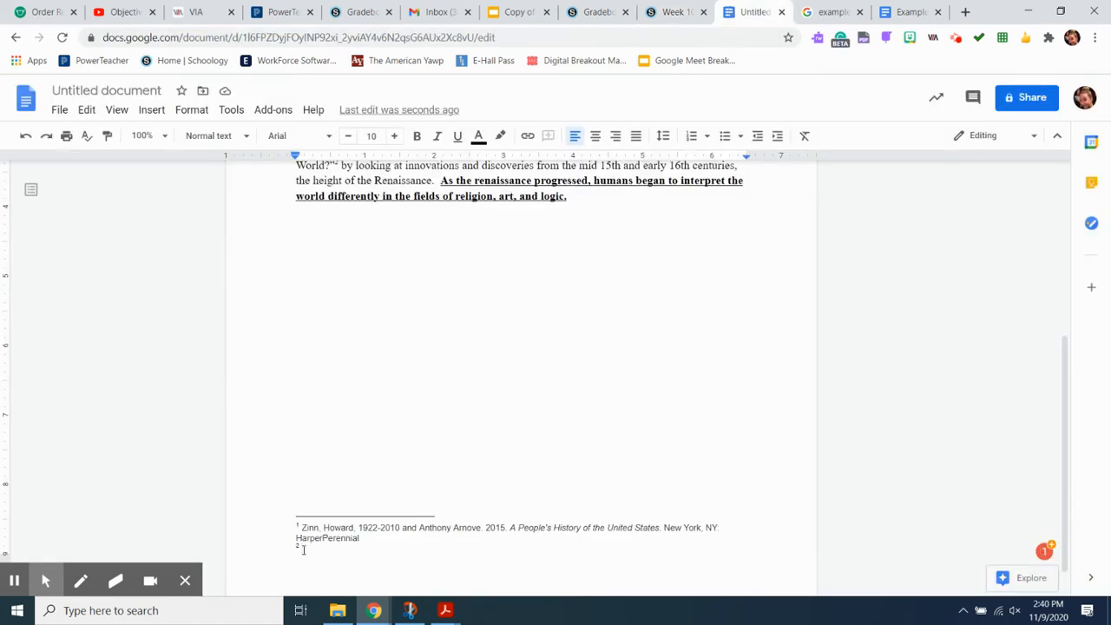
{"action": "type", "text": "\"Chapter 3: Exploration and Overseas Encounters.\" In European History, Advanced Placement Editioned., 50–72. Des Moines, IA: Amsco School Publications, Inc., 2019."}
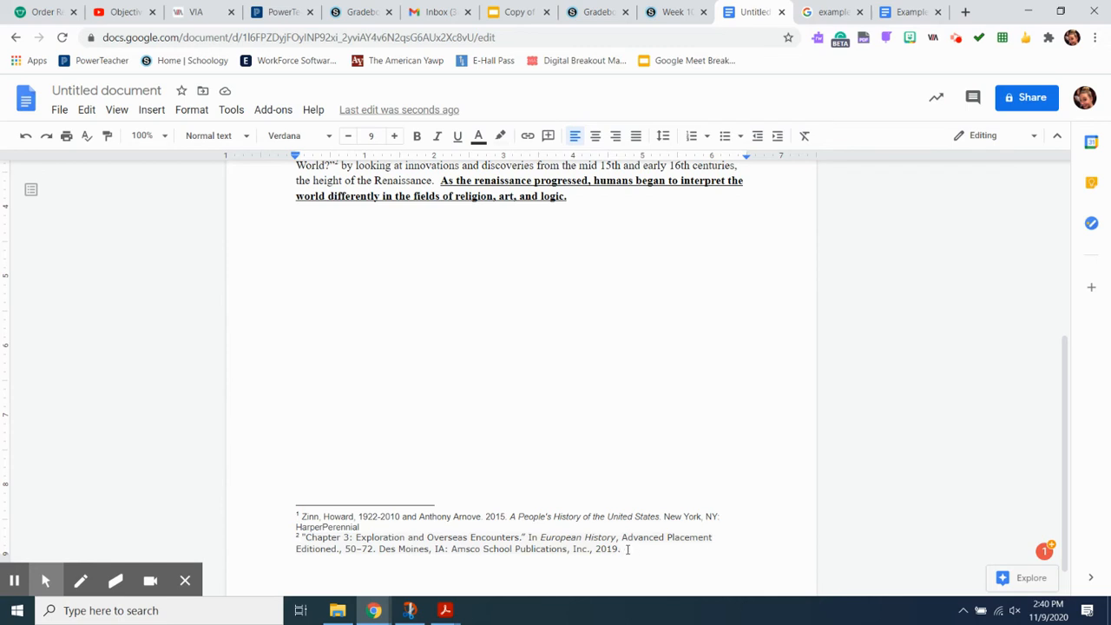
Step: Set the second footnote's text to Times New Roman
{"action": "left_click_drag", "start_coordinate": [624, 549], "coordinate": [300, 515]}
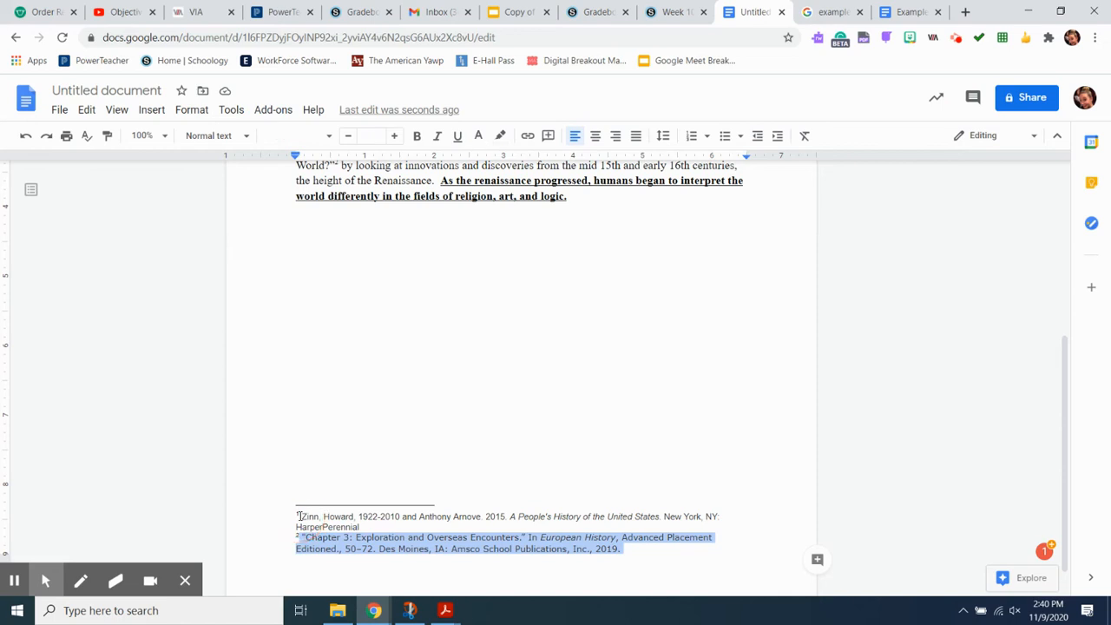
{"action": "left_click", "coordinate": [633, 553]}
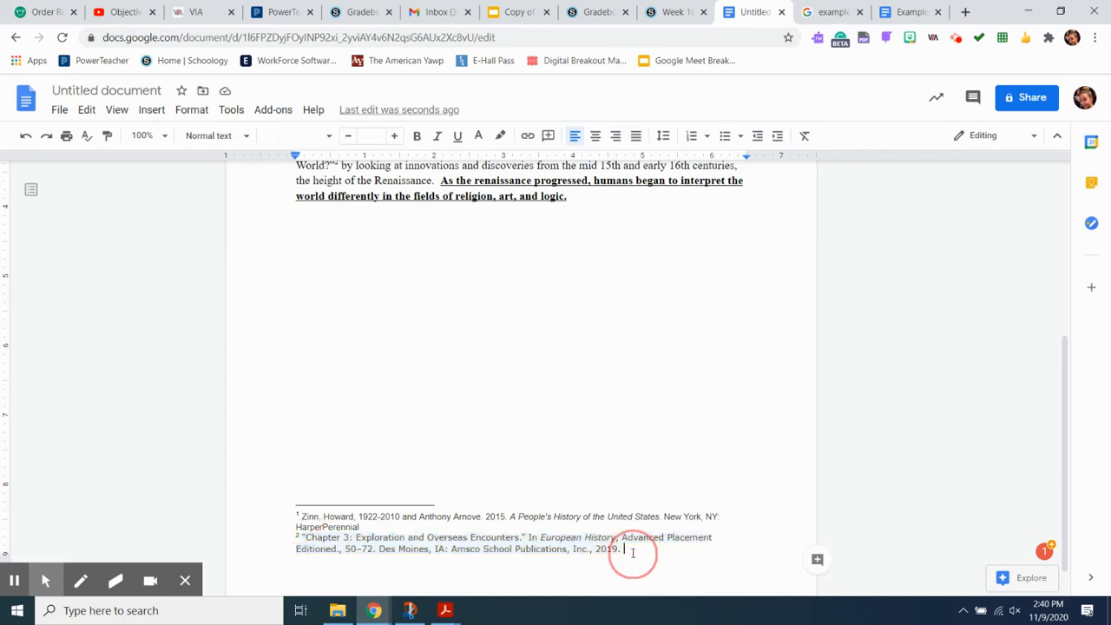
{"action": "left_click", "coordinate": [533, 553]}
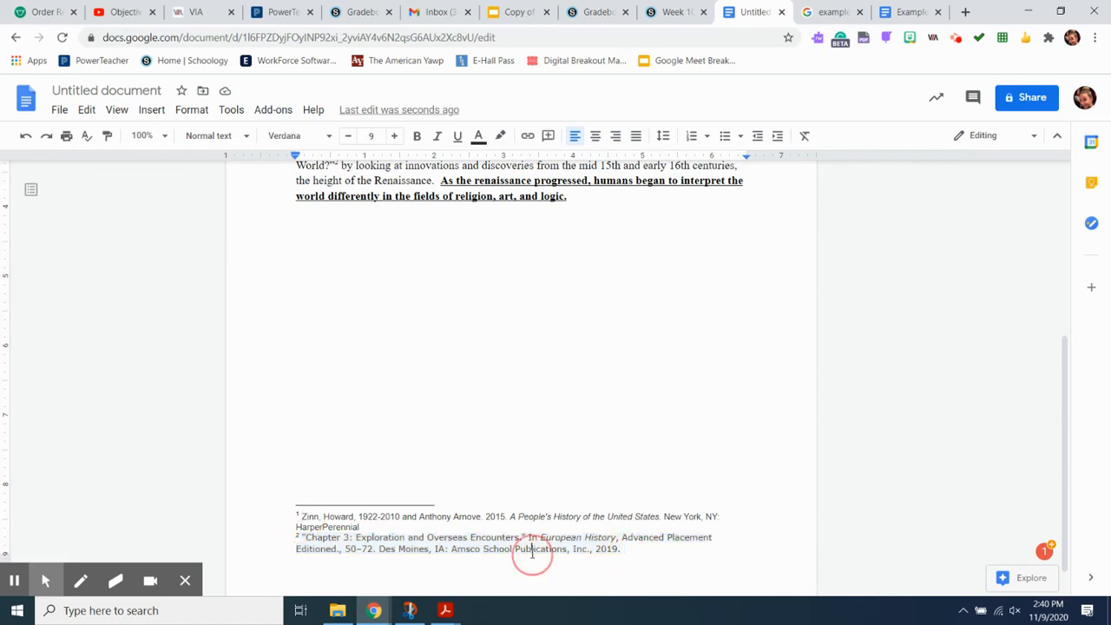
{"action": "left_click", "coordinate": [496, 516]}
{"action": "left_click", "coordinate": [502, 538]}
{"action": "left_click_drag", "start_coordinate": [624, 551], "coordinate": [302, 539]}
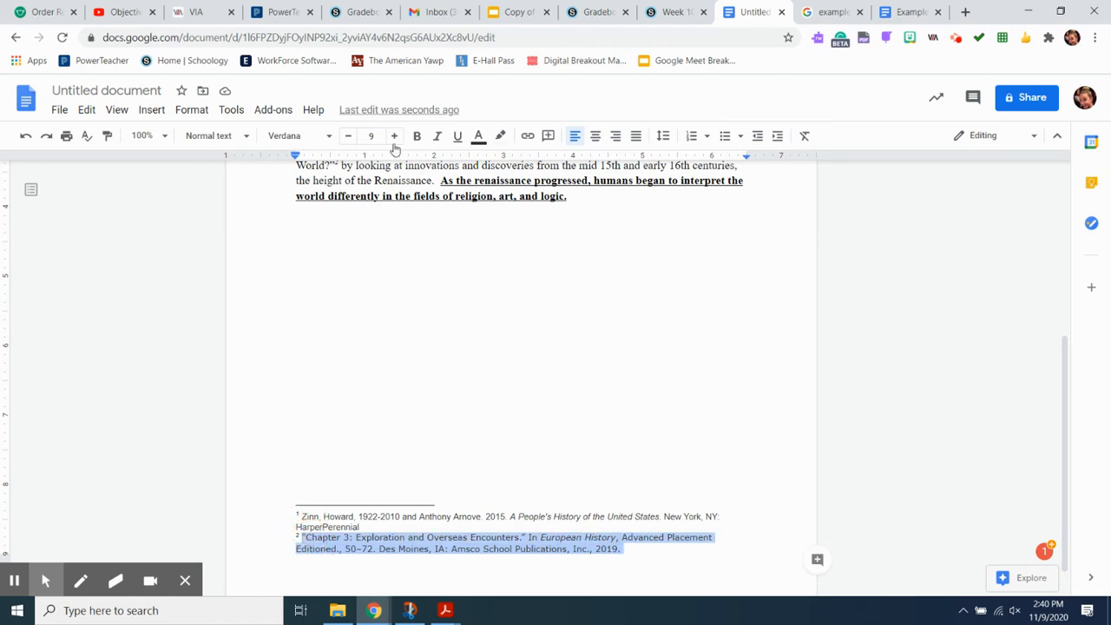
{"action": "left_click", "coordinate": [330, 141]}
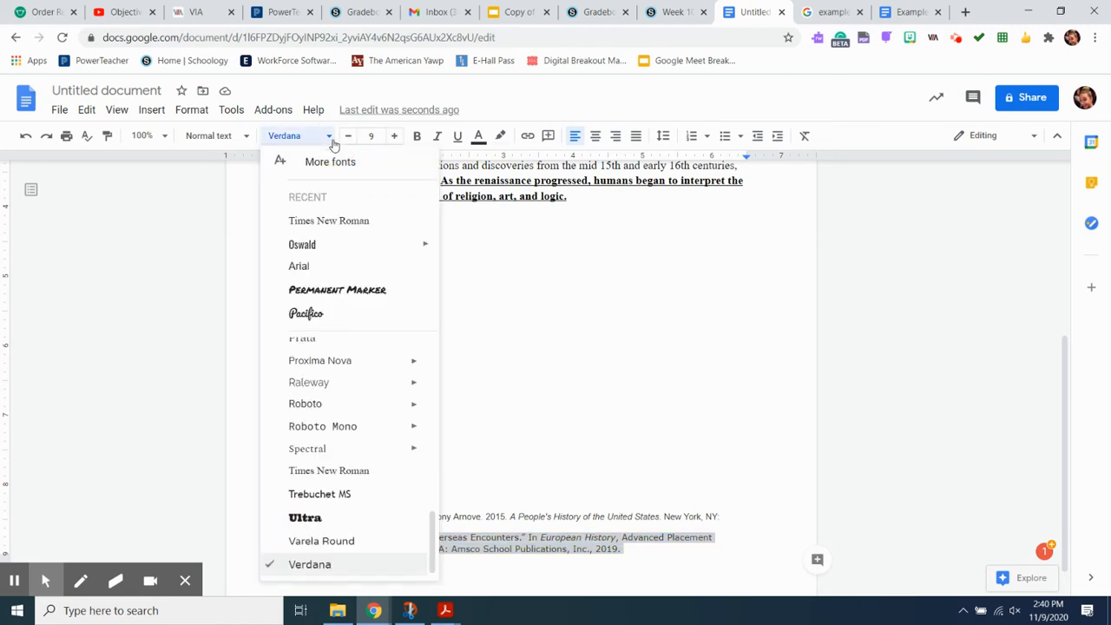
{"action": "left_click", "coordinate": [314, 217]}
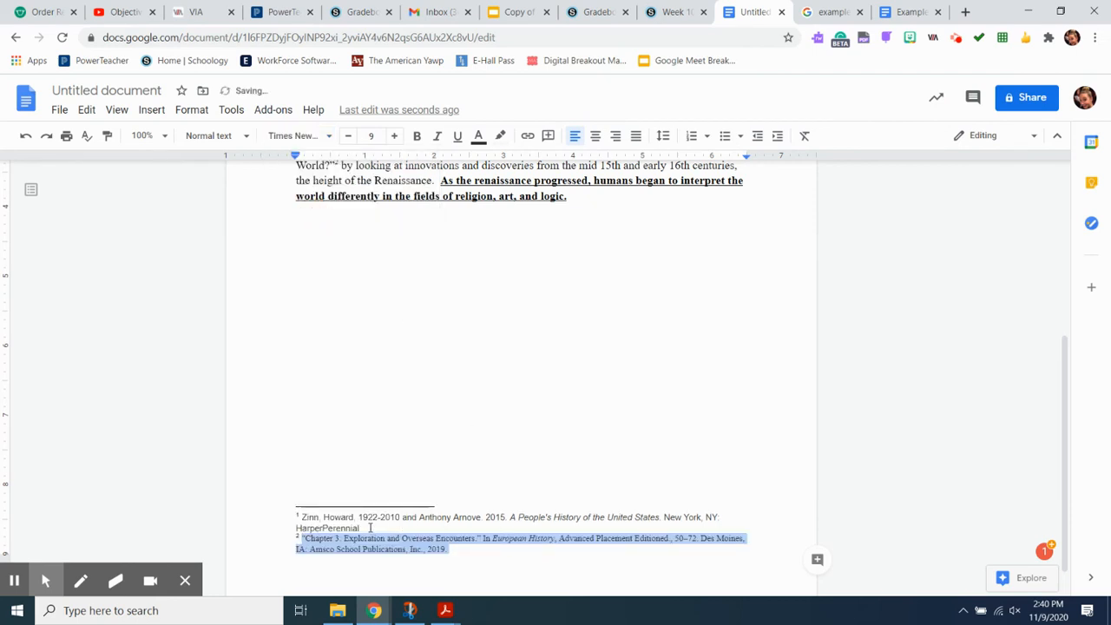
Step: Set the first footnote's text to Times New Roman
{"action": "left_click_drag", "start_coordinate": [358, 527], "coordinate": [295, 512]}
{"action": "left_click", "coordinate": [323, 136]}
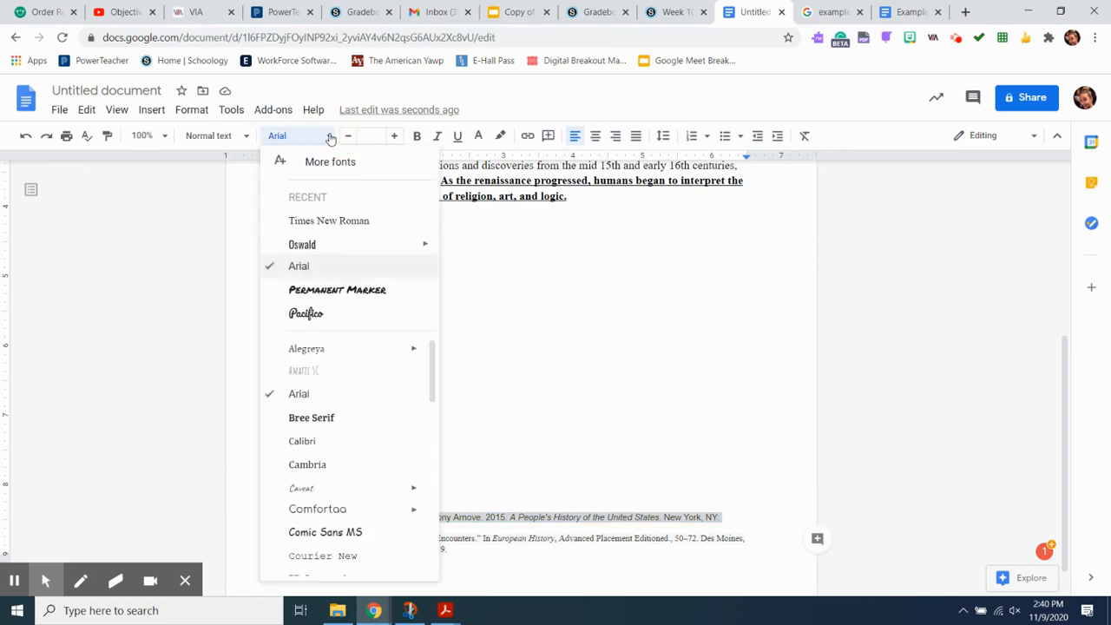
{"action": "left_click", "coordinate": [319, 227]}
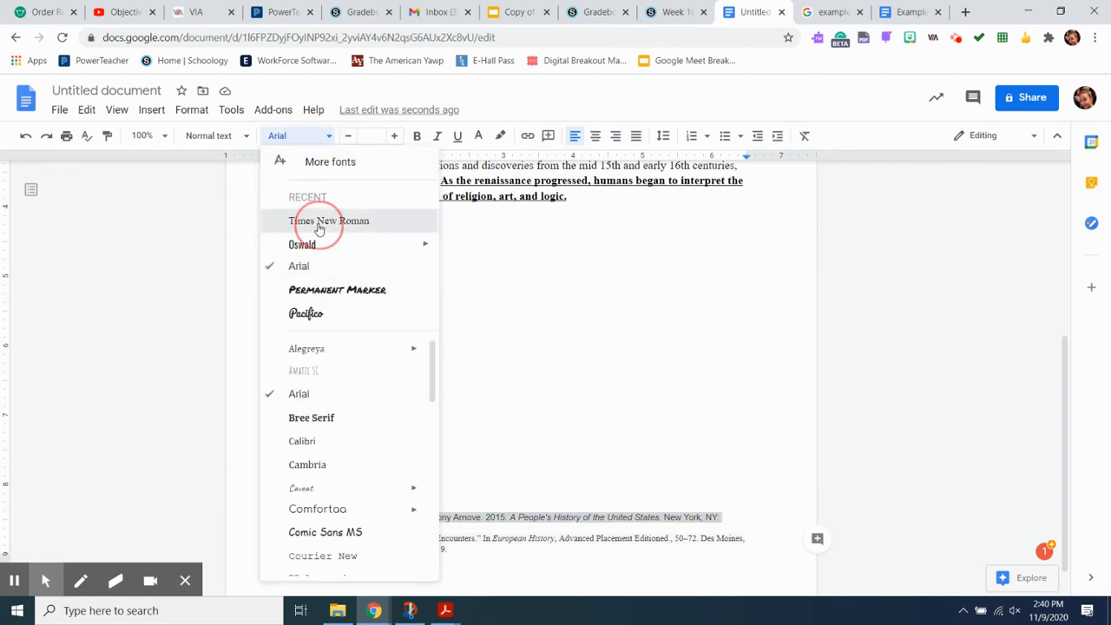
Step: Insert a third footnote after the thesis sentence ending 'art, and logic.'
{"action": "left_click", "coordinate": [452, 551]}
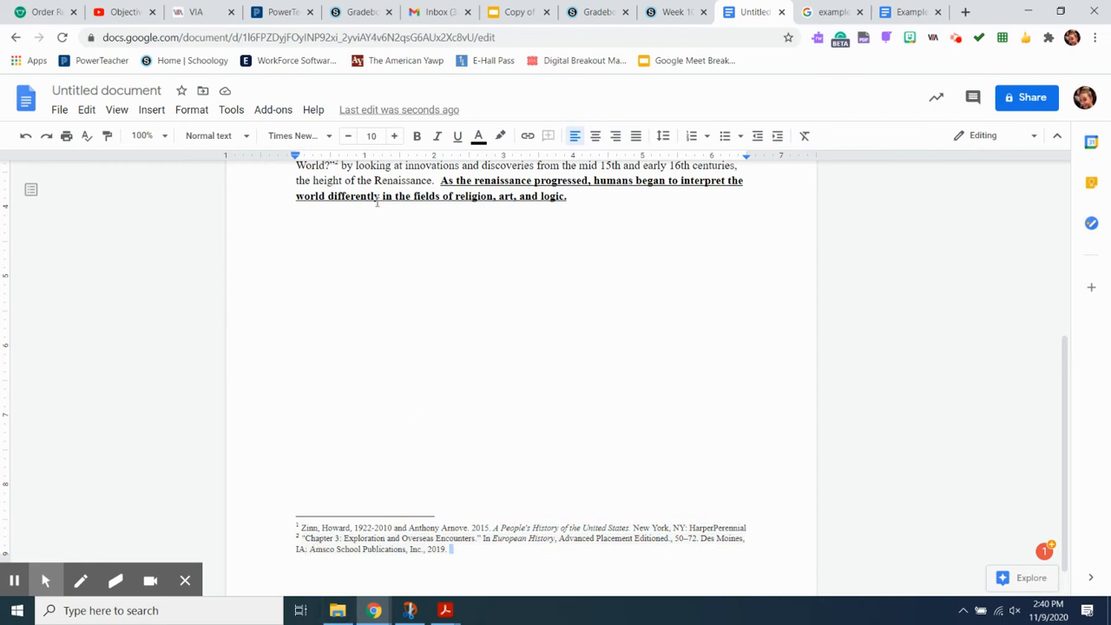
{"action": "key", "text": "ctrl+shift+comma"}
{"action": "scroll", "coordinate": [347, 246], "scroll_direction": "up", "scroll_amount": 2}
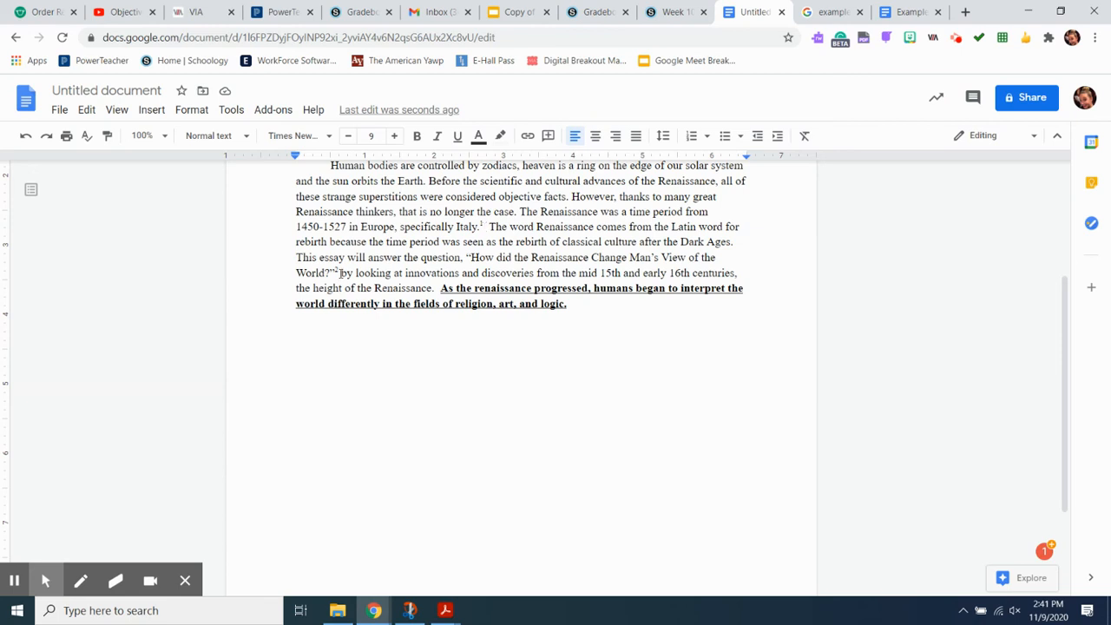
{"action": "left_click", "coordinate": [569, 306]}
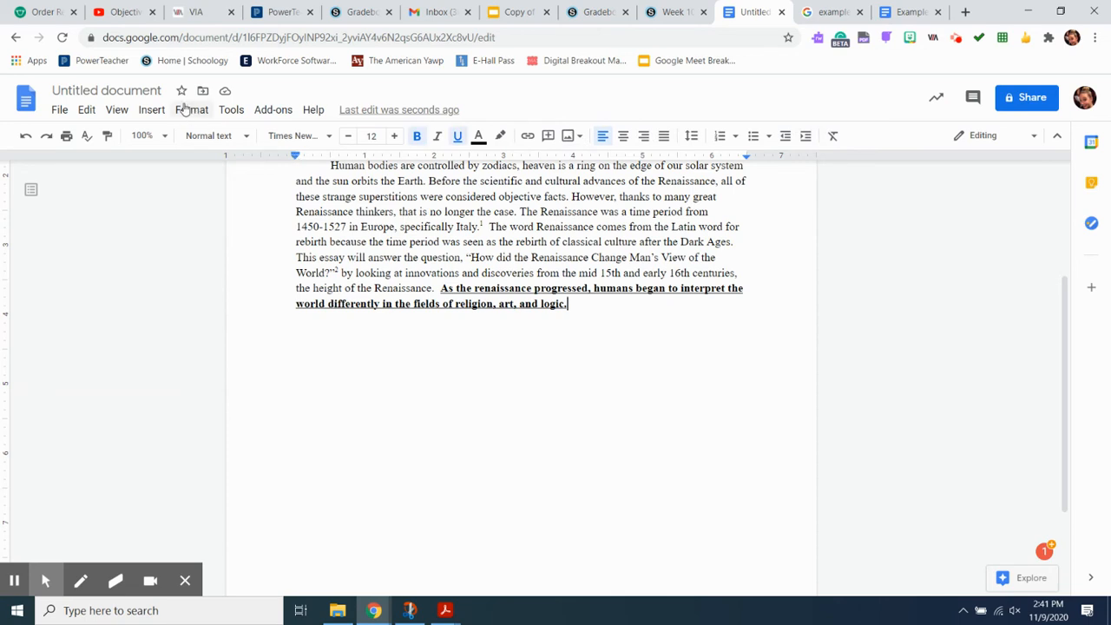
{"action": "left_click", "coordinate": [150, 111]}
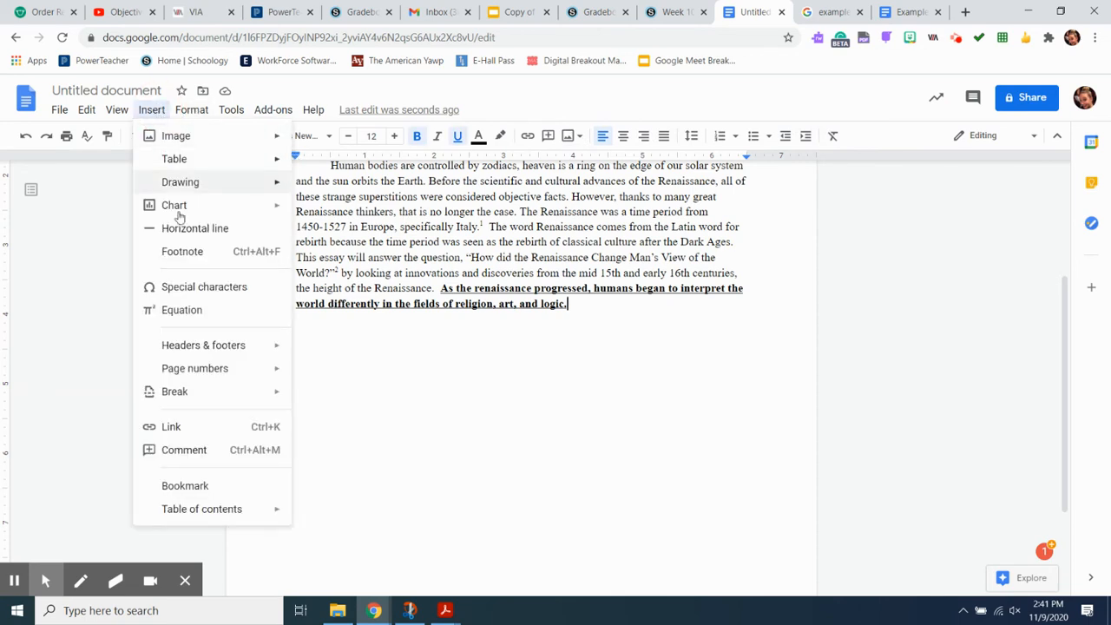
{"action": "left_click", "coordinate": [196, 254]}
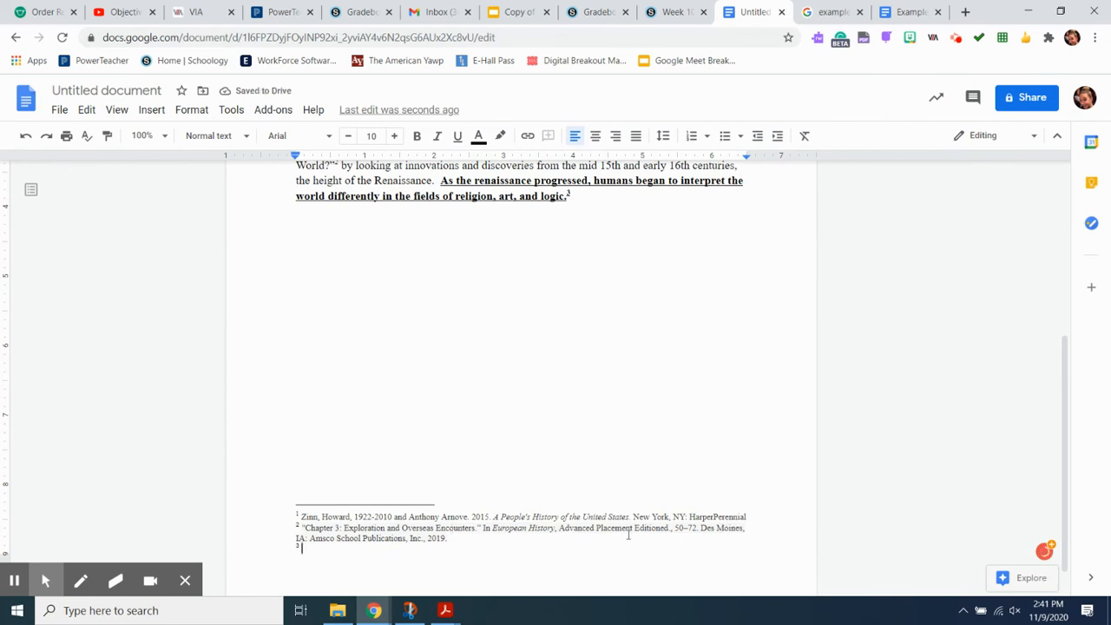
Step: Copy the first footnote's Zinn, Howard citation and paste it into the third footnote
{"action": "left_click_drag", "start_coordinate": [746, 516], "coordinate": [301, 517]}
{"action": "key", "text": "ctrl+c"}
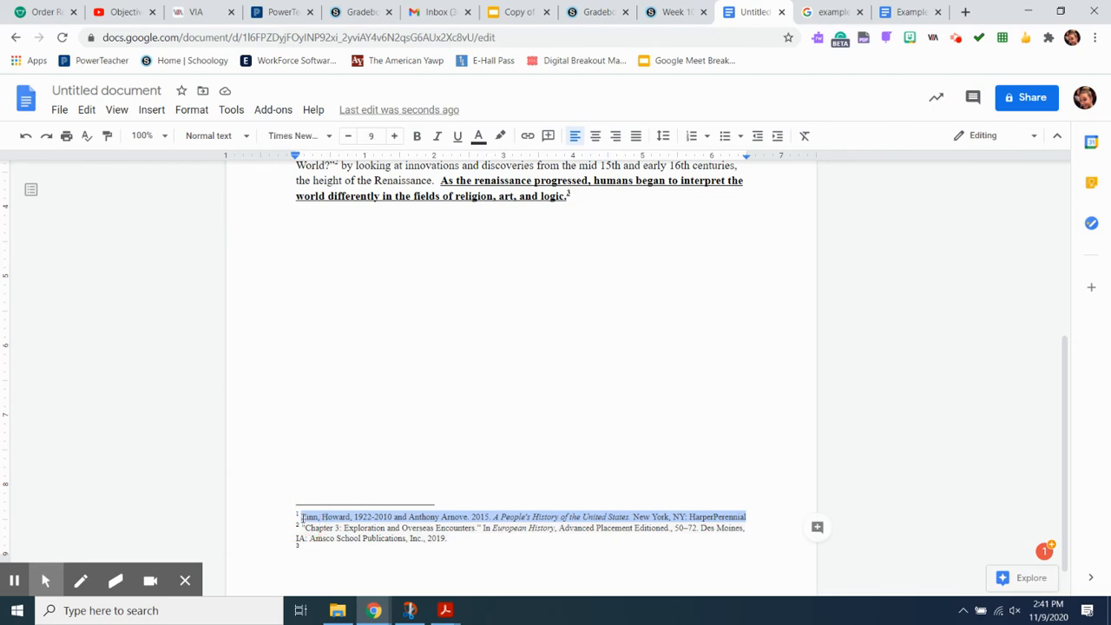
{"action": "left_click", "coordinate": [305, 549]}
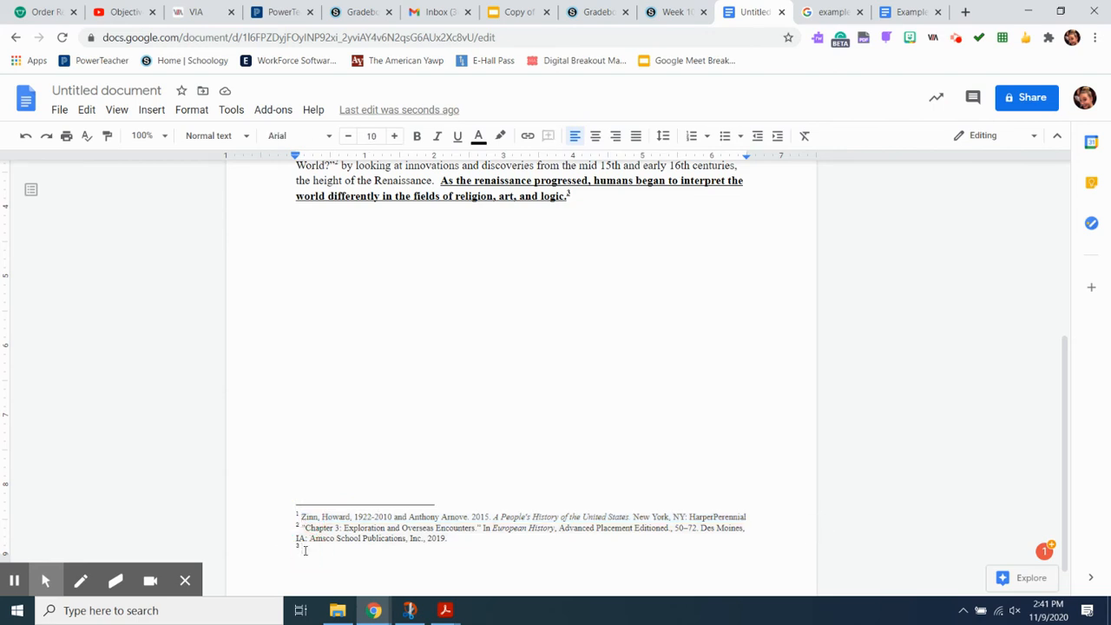
{"action": "key", "text": "ctrl+v"}
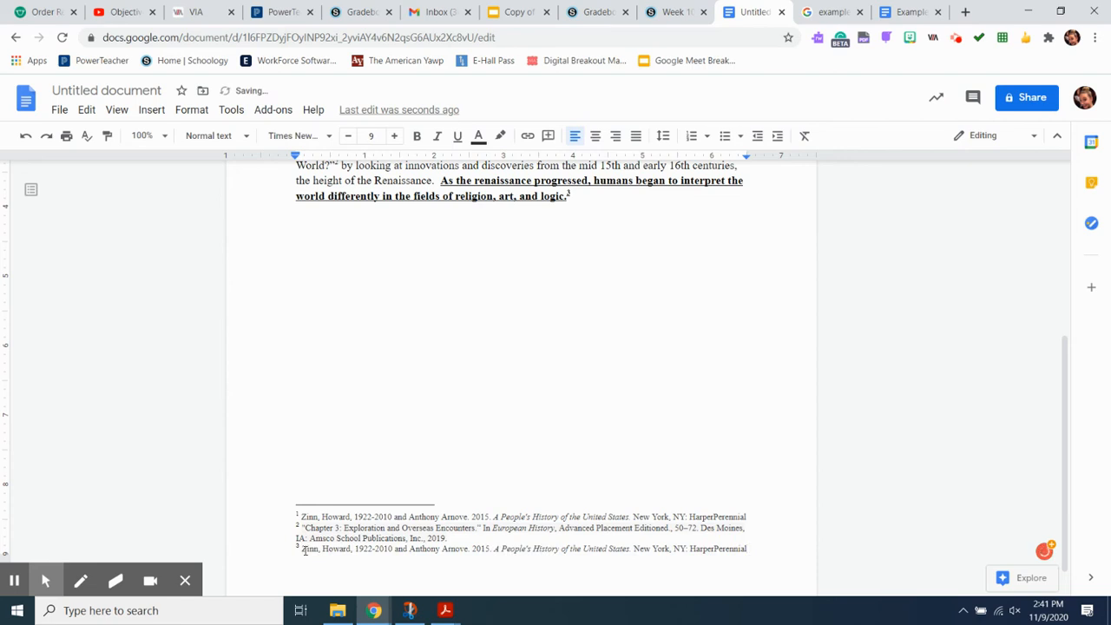
Step: Remove the highlight color from the second footnote's 'Chapter 3: Exploration and Overseas Encounters' citation
{"action": "left_click", "coordinate": [450, 538]}
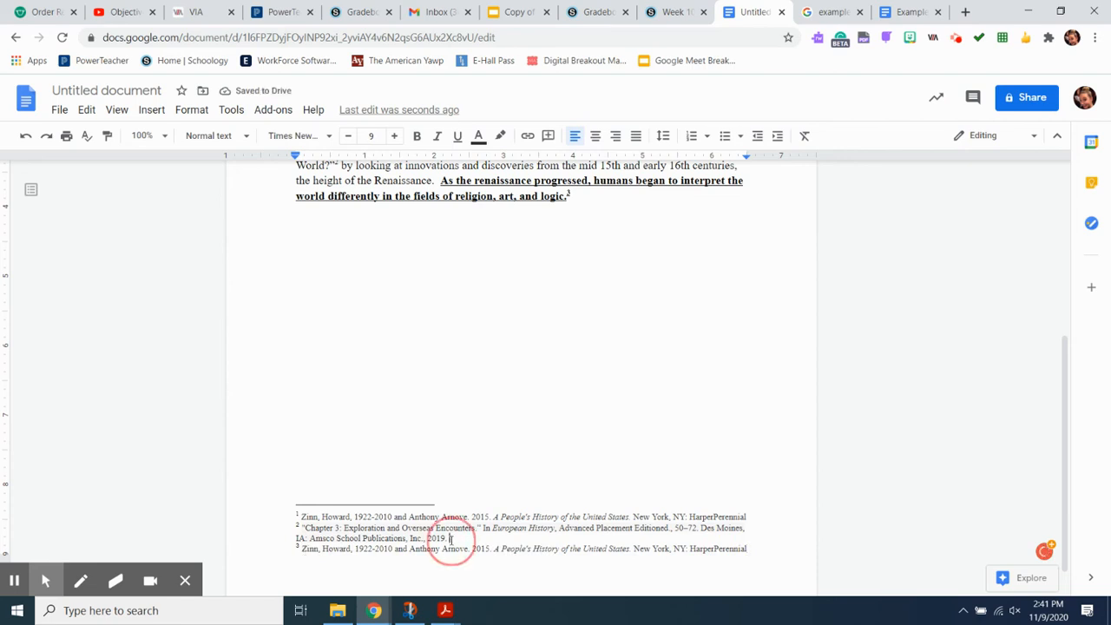
{"action": "left_click_drag", "start_coordinate": [450, 538], "coordinate": [302, 527]}
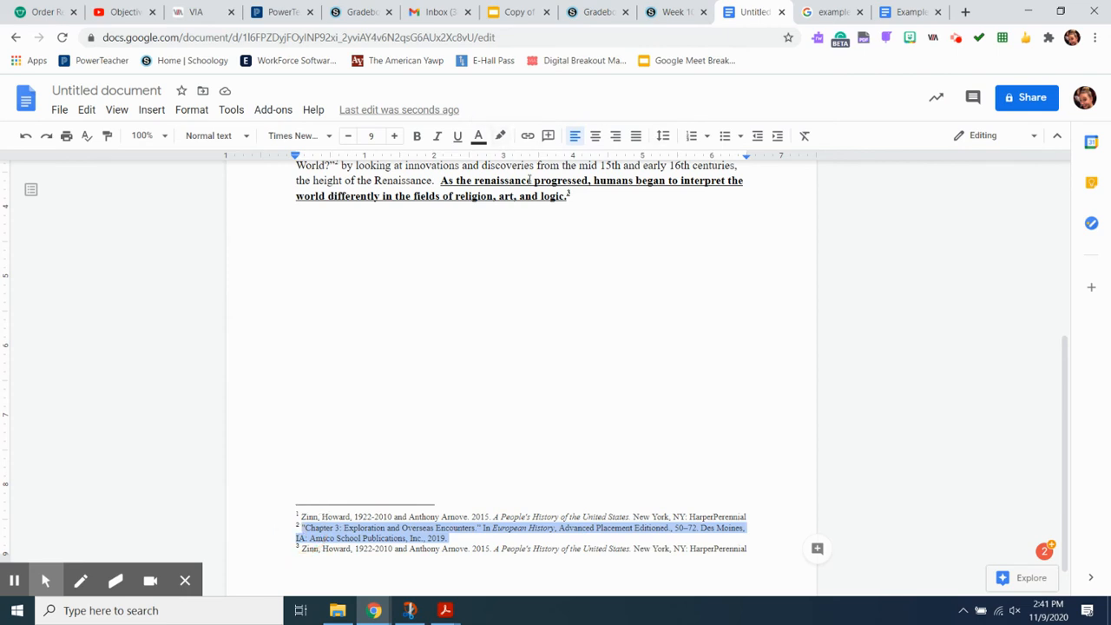
{"action": "left_click", "coordinate": [500, 136]}
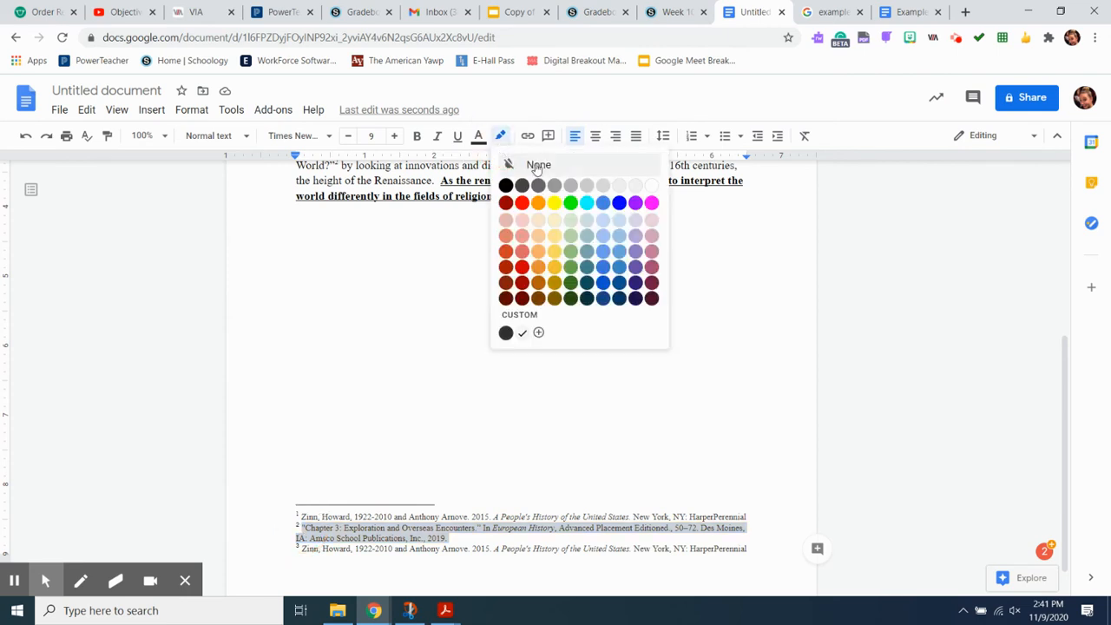
{"action": "left_click", "coordinate": [535, 165]}
{"action": "left_click", "coordinate": [481, 578]}
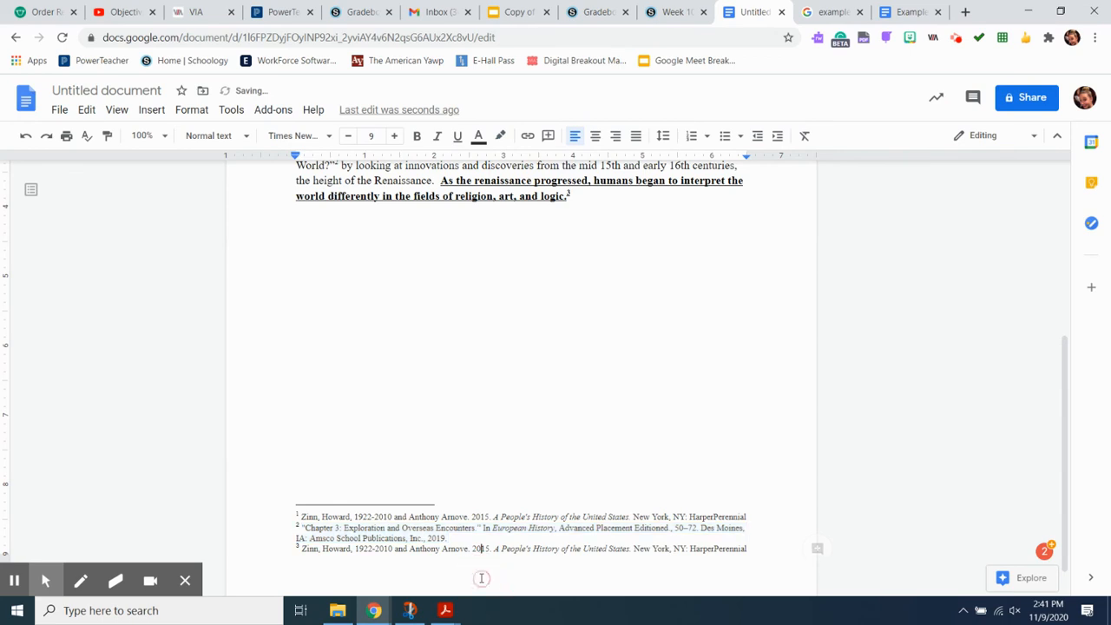
{"action": "double_click", "coordinate": [754, 549]}
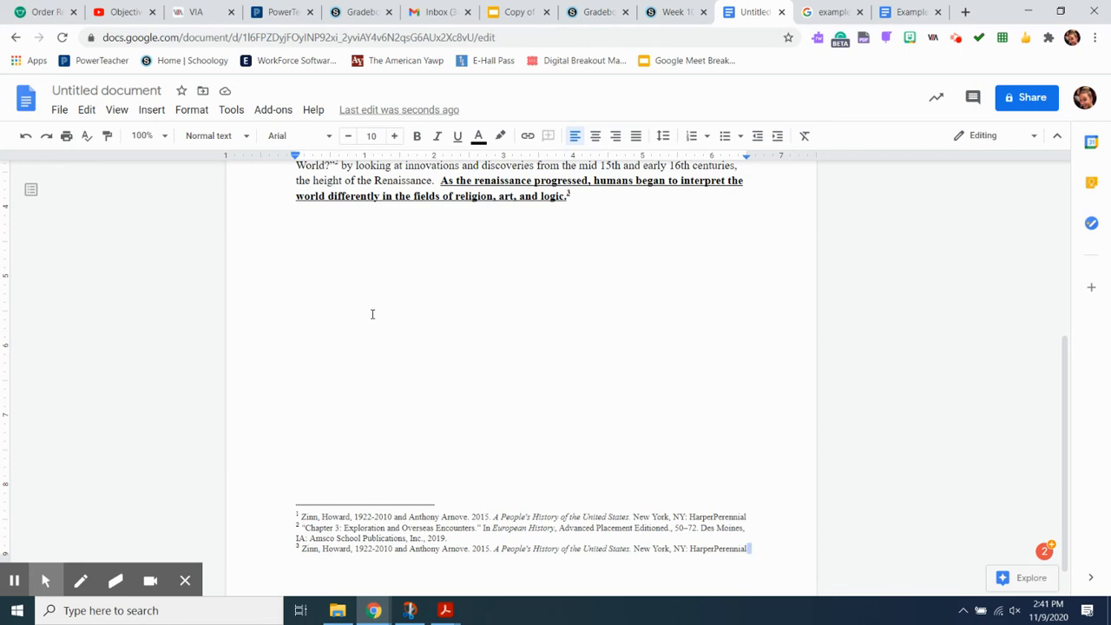
{"action": "scroll", "coordinate": [372, 313], "scroll_direction": "up", "scroll_amount": 1}
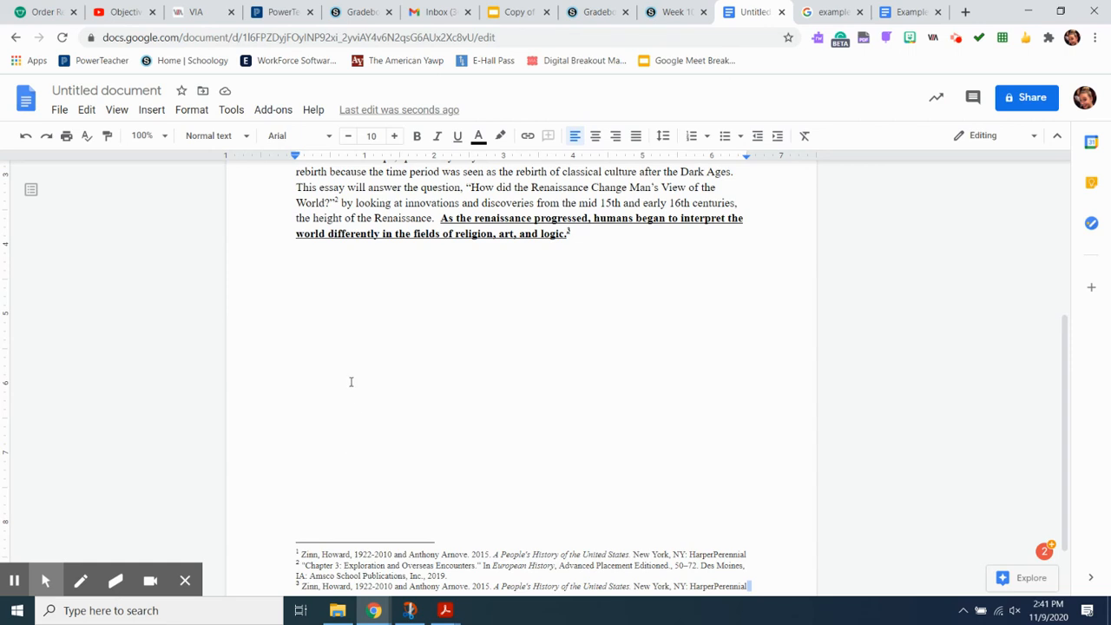
{"action": "scroll", "coordinate": [350, 382], "scroll_direction": "down", "scroll_amount": 2}
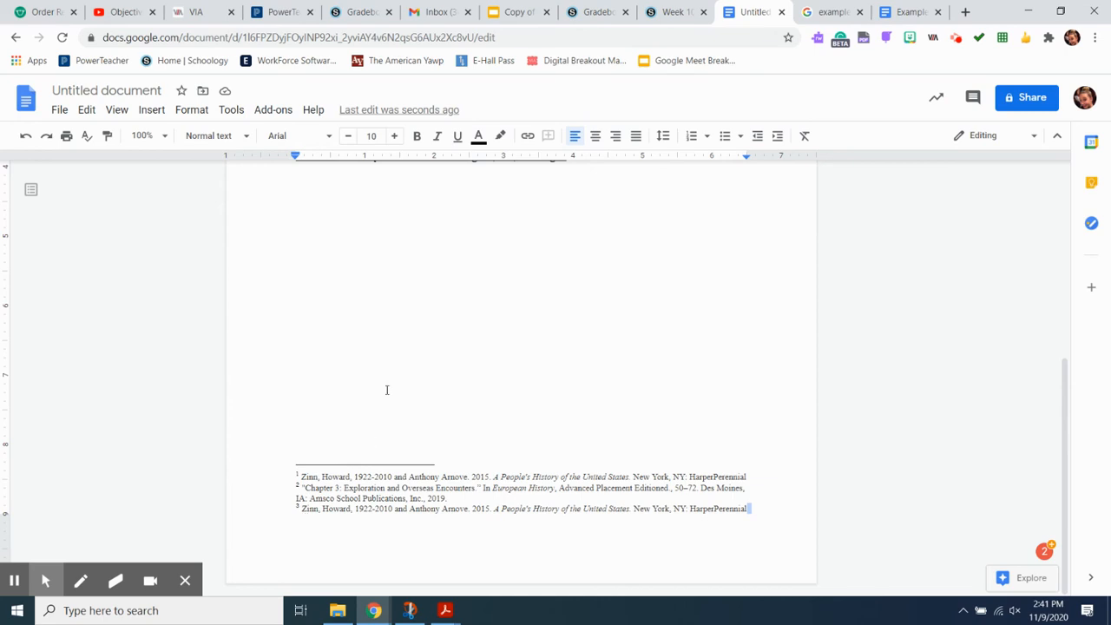
{"action": "scroll", "coordinate": [385, 387], "scroll_direction": "up", "scroll_amount": 6}
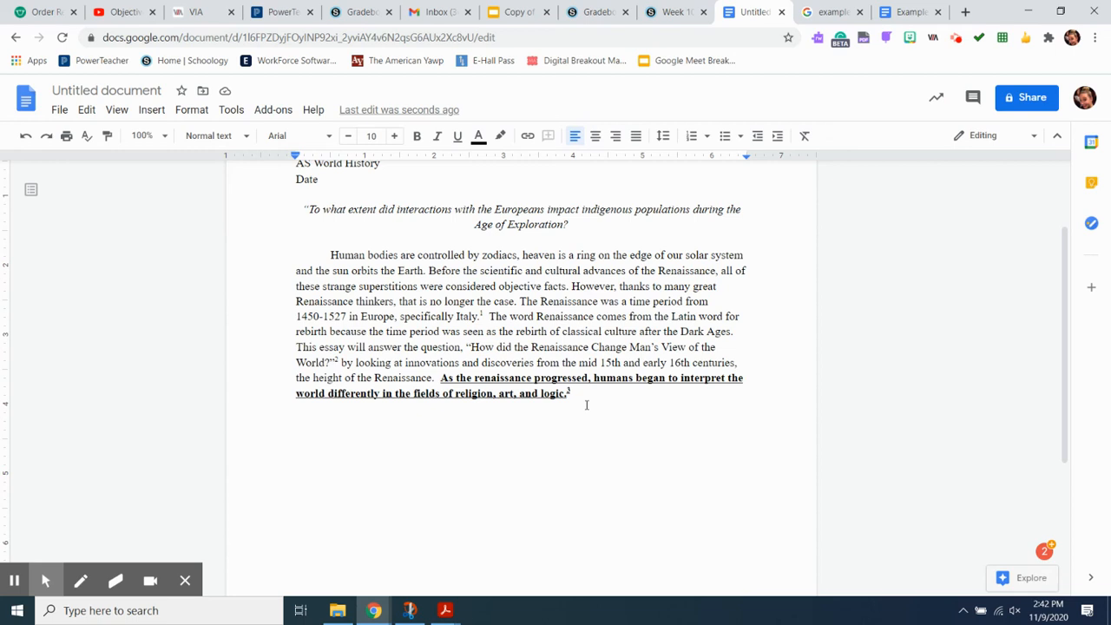
{"action": "scroll", "coordinate": [586, 404], "scroll_direction": "up", "scroll_amount": 1}
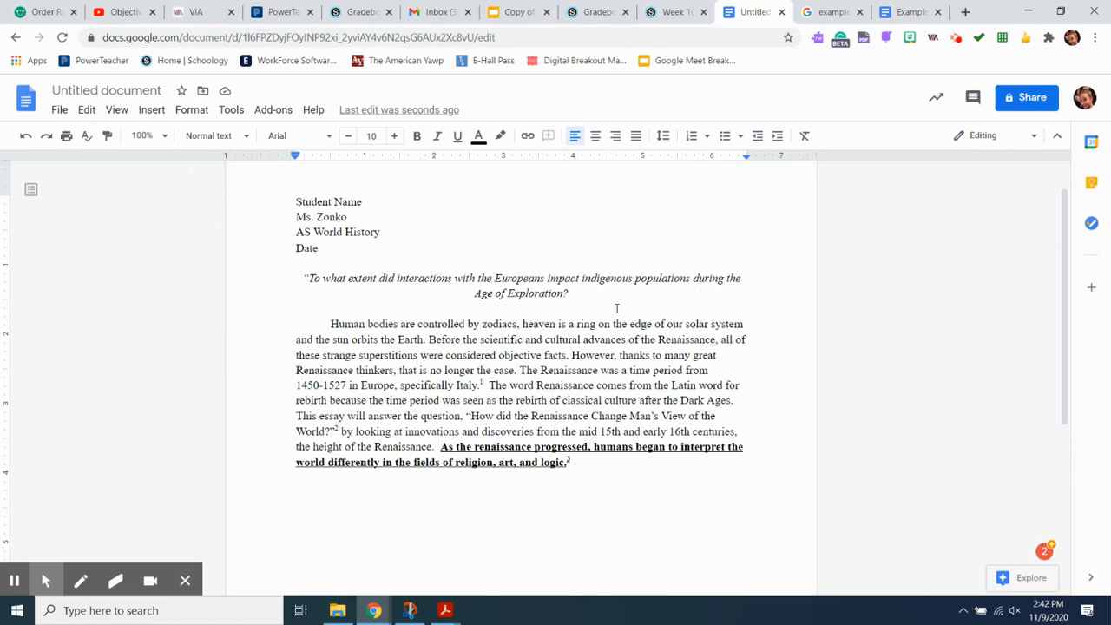
{"action": "scroll", "coordinate": [538, 505], "scroll_direction": "down", "scroll_amount": 1}
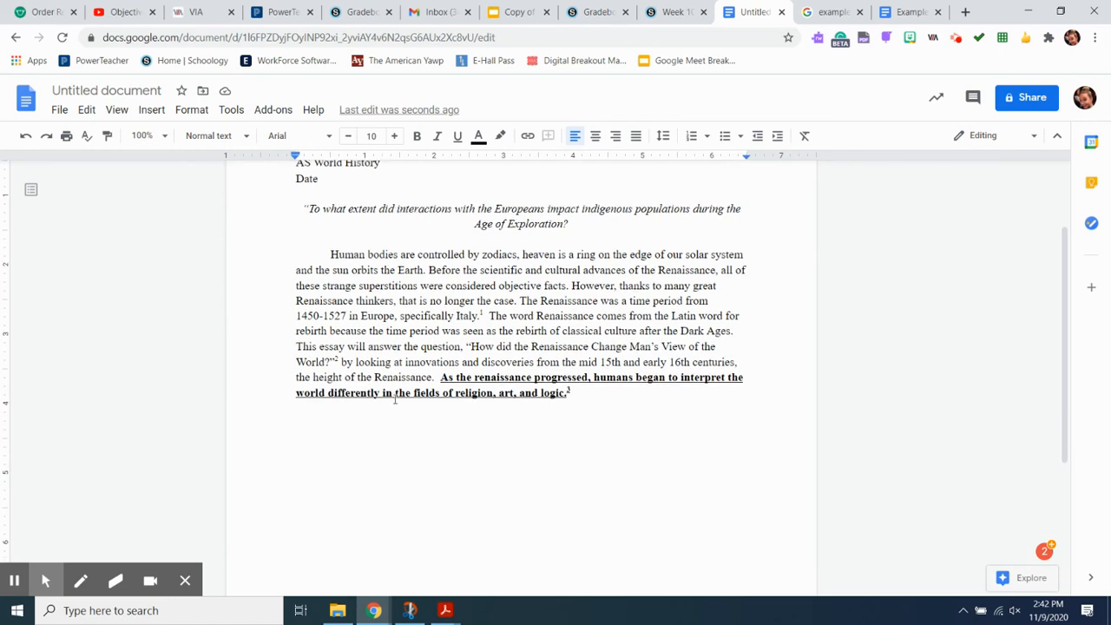